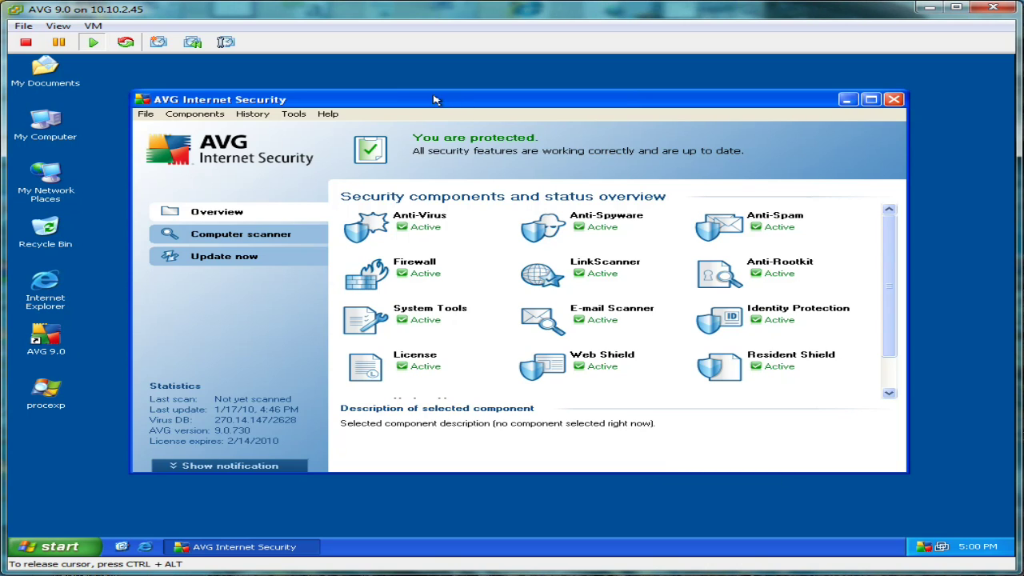
Step: Update AVG Internet Security, dismiss the update notification and return to the component overview
{"action": "left_click", "coordinate": [227, 258]}
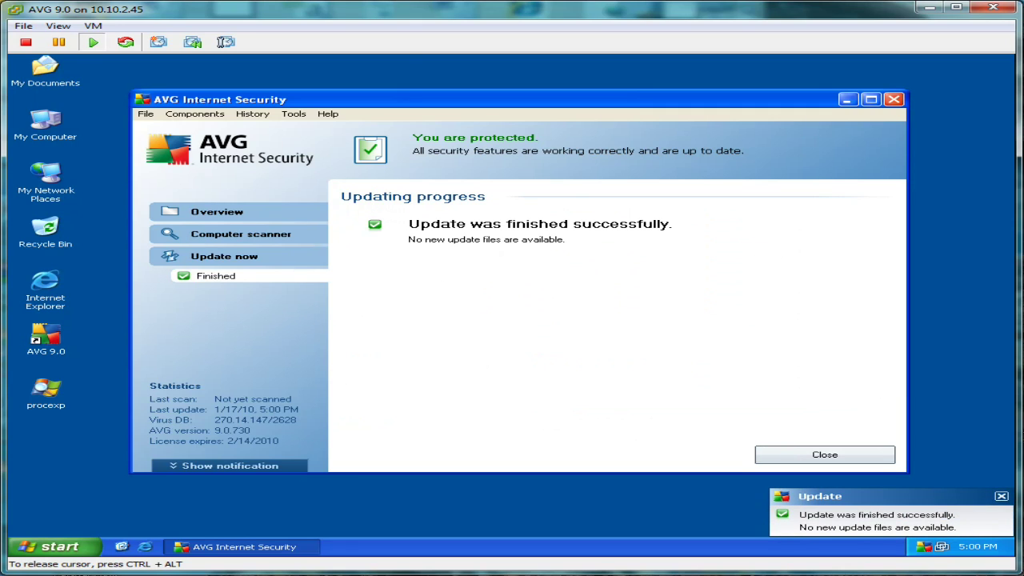
{"action": "left_click", "coordinate": [998, 496]}
{"action": "left_click", "coordinate": [220, 212]}
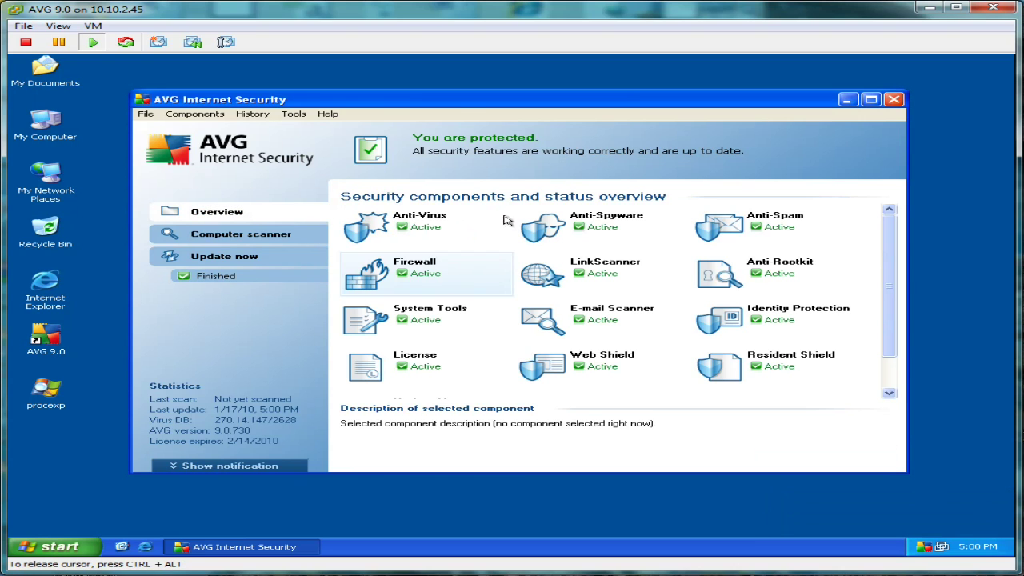
{"action": "left_click_drag", "start_coordinate": [456, 102], "coordinate": [455, 98]}
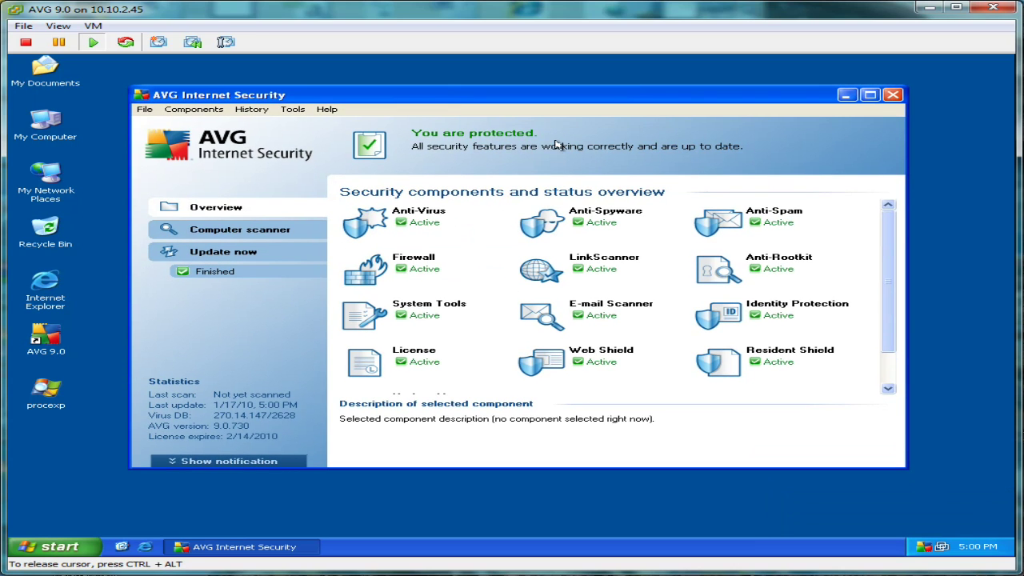
{"action": "left_click_drag", "start_coordinate": [722, 100], "coordinate": [714, 110]}
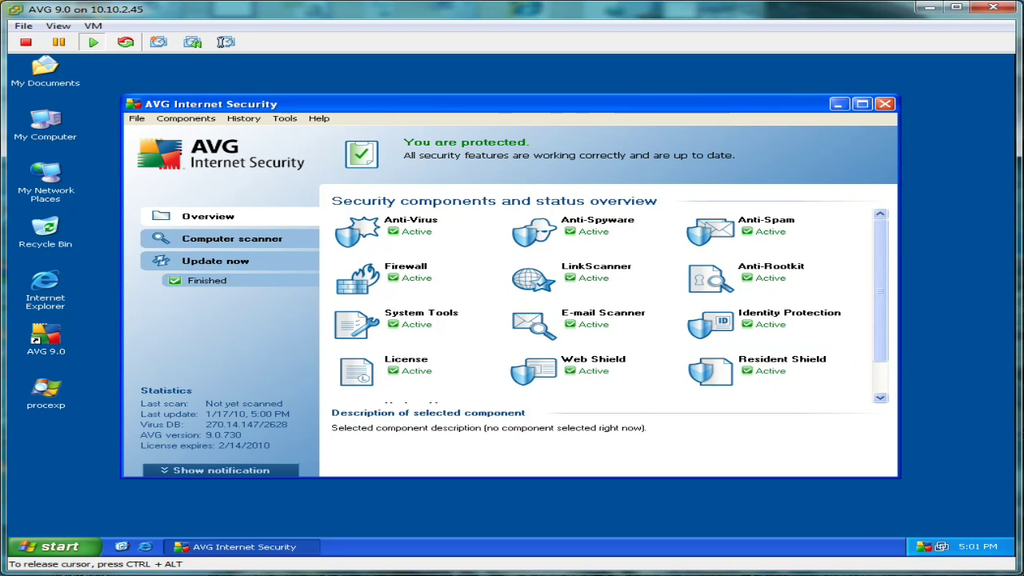
{"action": "left_click_drag", "start_coordinate": [879, 297], "coordinate": [840, 231]}
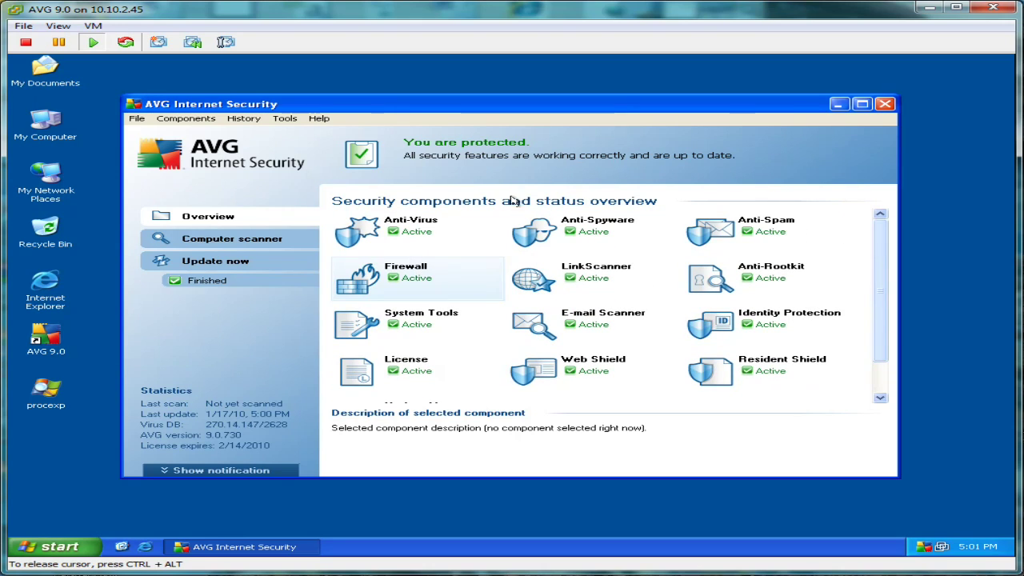
Step: Close the AVG Internet Security window and launch Process Explorer from the desktop
{"action": "left_click", "coordinate": [886, 105]}
{"action": "double_click", "coordinate": [46, 388]}
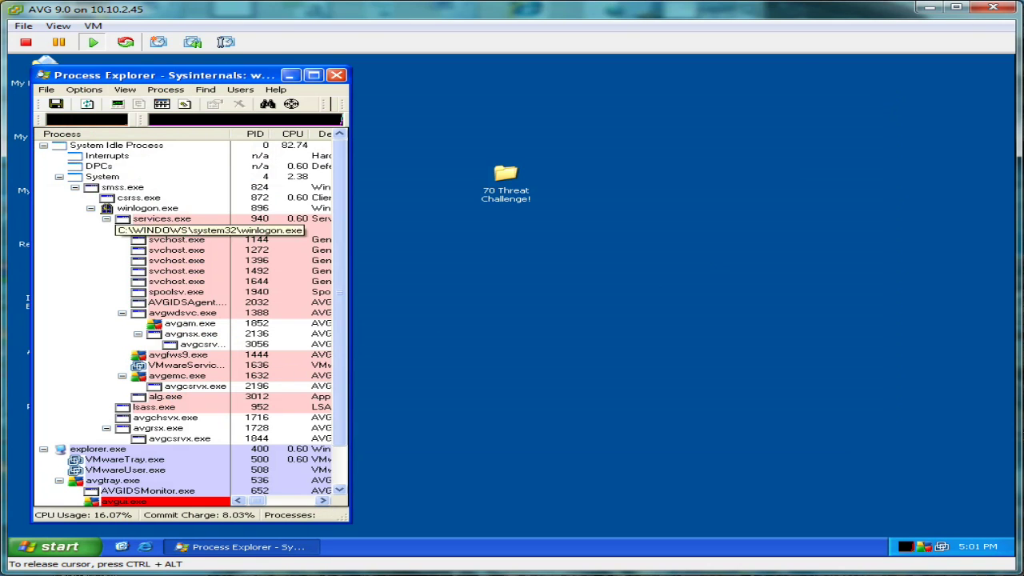
Step: Collapse the services.exe branch in the process tree, then reposition the Process Explorer window and widen it slightly
{"action": "left_click", "coordinate": [105, 219]}
{"action": "left_click_drag", "start_coordinate": [169, 78], "coordinate": [160, 75]}
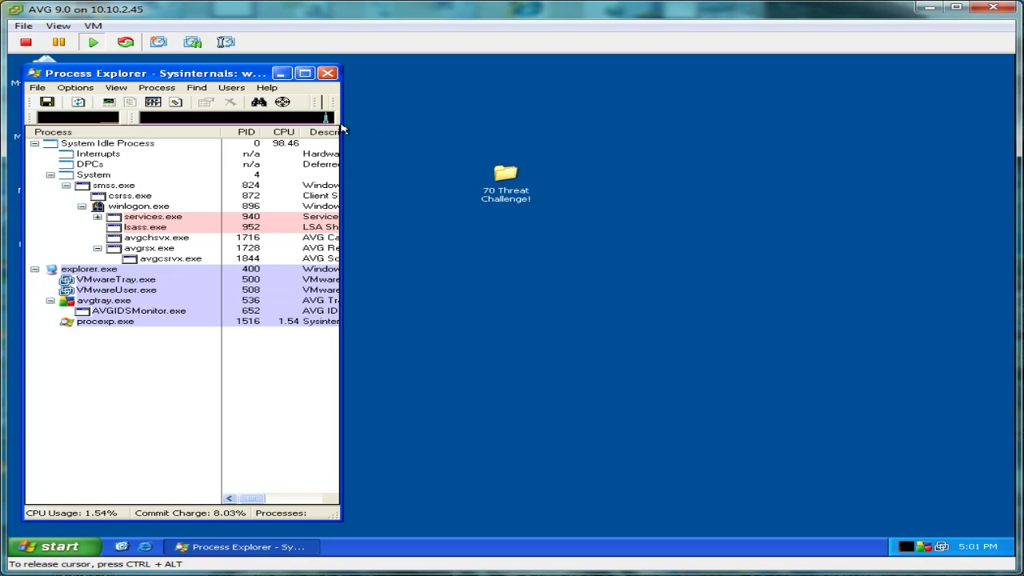
{"action": "mouse_move", "coordinate": [342, 122]}
{"action": "left_mouse_down"}
{"action": "mouse_move", "coordinate": [422, 123]}
{"action": "mouse_move", "coordinate": [359, 121]}
{"action": "left_mouse_up"}
{"action": "left_click", "coordinate": [828, 424]}
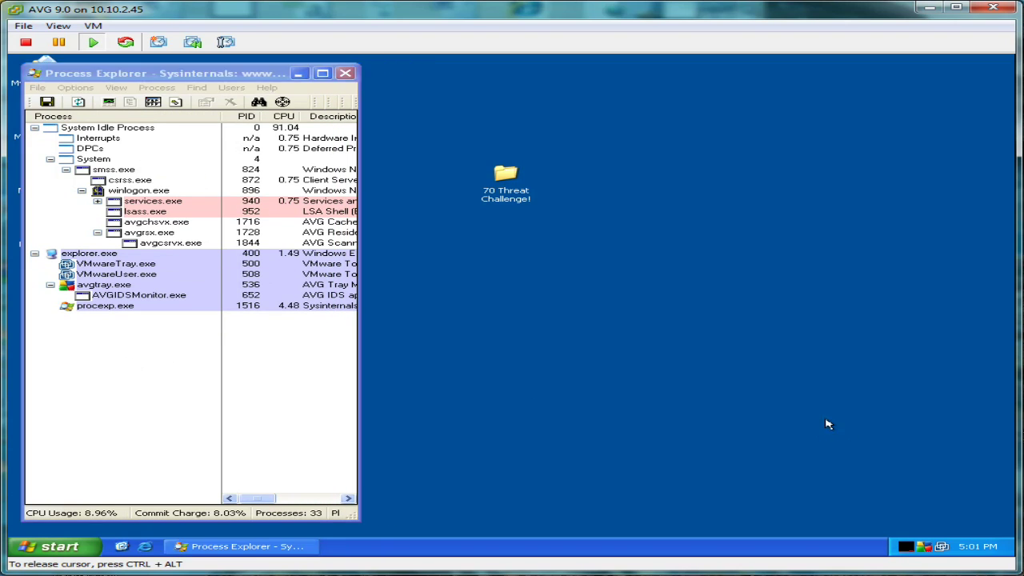
Step: Open the 70 Threat Challenge! folder and show its files in Details view
{"action": "double_click", "coordinate": [505, 178]}
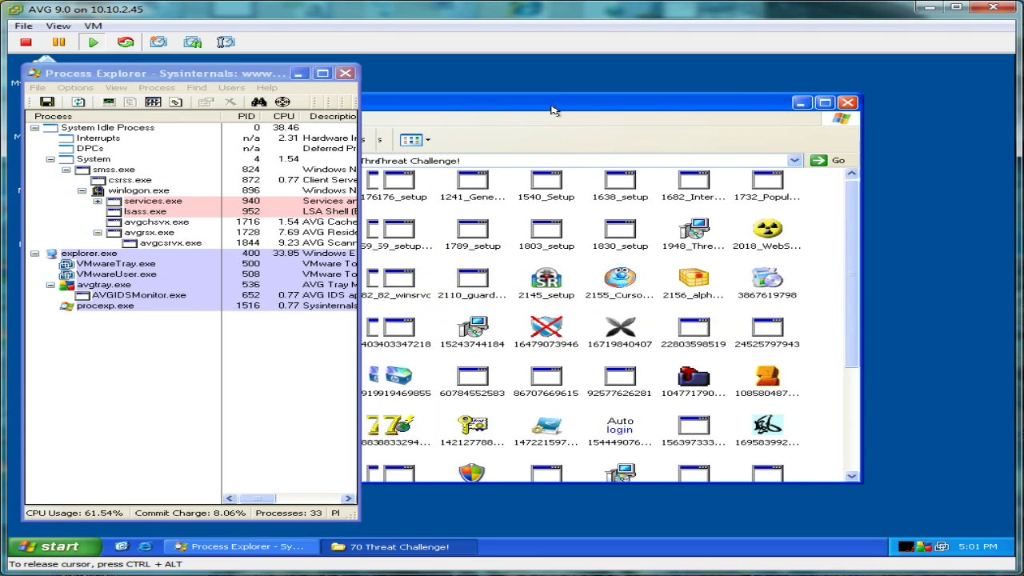
{"action": "left_click", "coordinate": [509, 135]}
{"action": "left_click", "coordinate": [528, 198]}
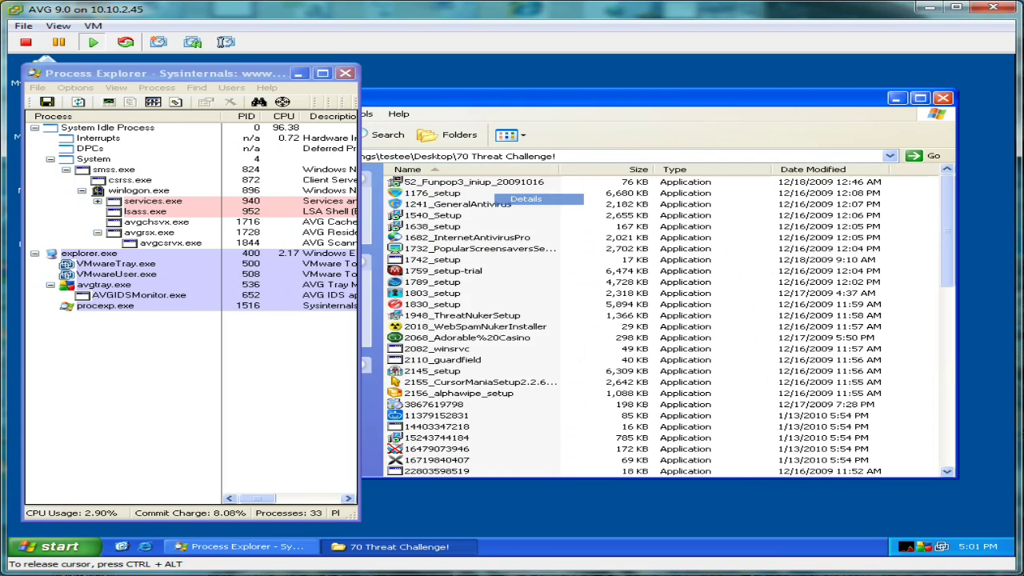
Step: Resize the 70 Threat Challenge! folder window and place it right beside Process Explorer so both fit on the desktop
{"action": "left_click_drag", "start_coordinate": [618, 101], "coordinate": [679, 104]}
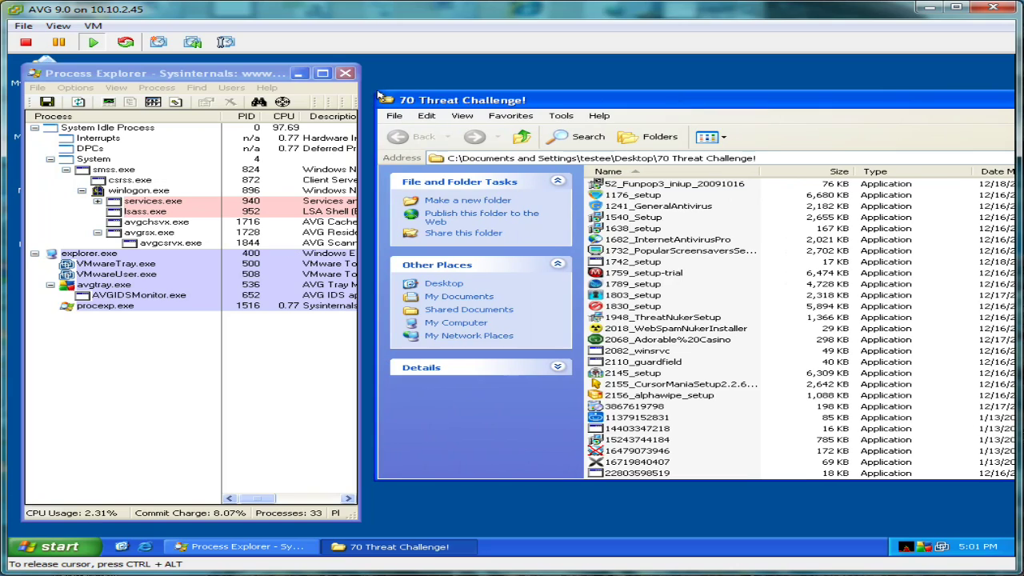
{"action": "left_click_drag", "start_coordinate": [372, 89], "coordinate": [639, 90]}
{"action": "left_click_drag", "start_coordinate": [784, 101], "coordinate": [515, 73]}
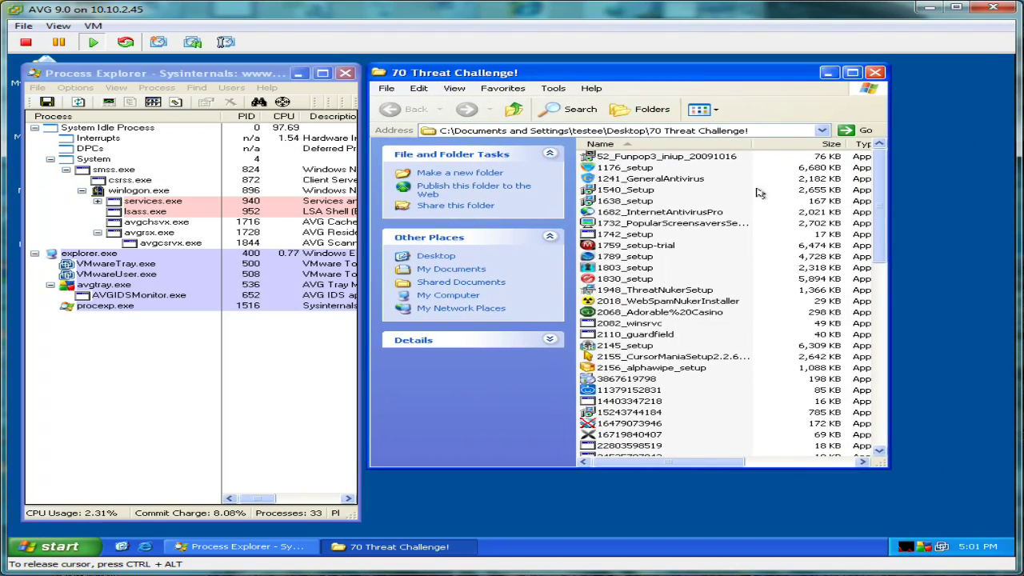
{"action": "left_click_drag", "start_coordinate": [865, 480], "coordinate": [837, 525]}
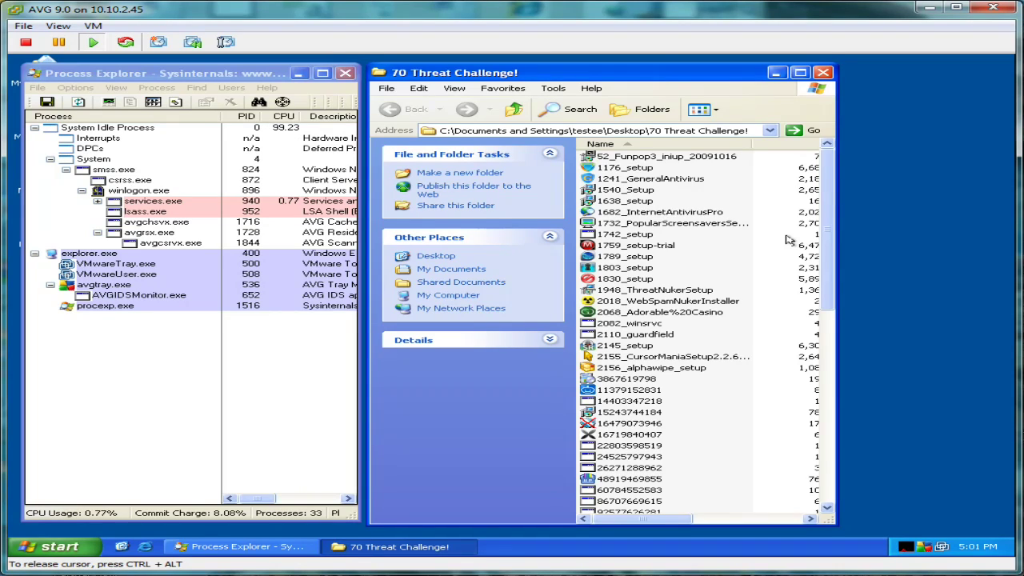
Step: Look through the list of threat executables in the 70 Threat Challenge! folder
{"action": "scroll", "coordinate": [813, 214], "scroll_direction": "down", "scroll_amount": 5}
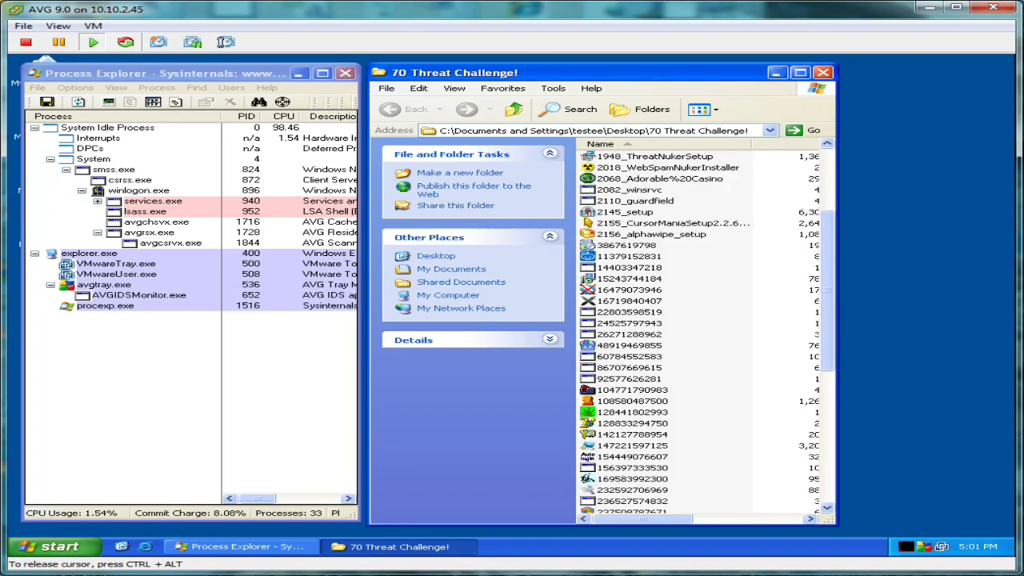
{"action": "scroll", "coordinate": [813, 214], "scroll_direction": "up", "scroll_amount": 5}
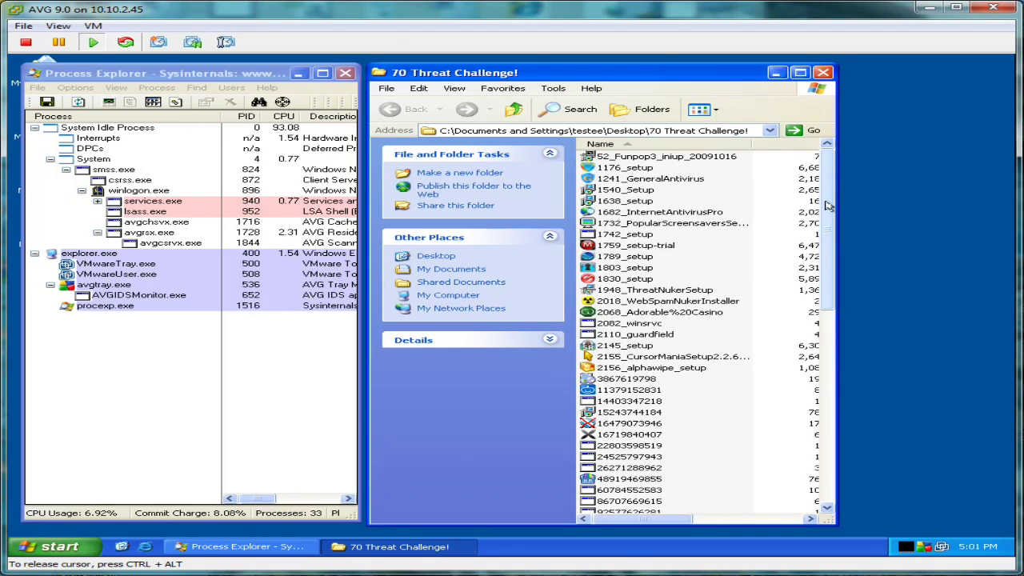
{"action": "left_click_drag", "start_coordinate": [515, 78], "coordinate": [517, 78]}
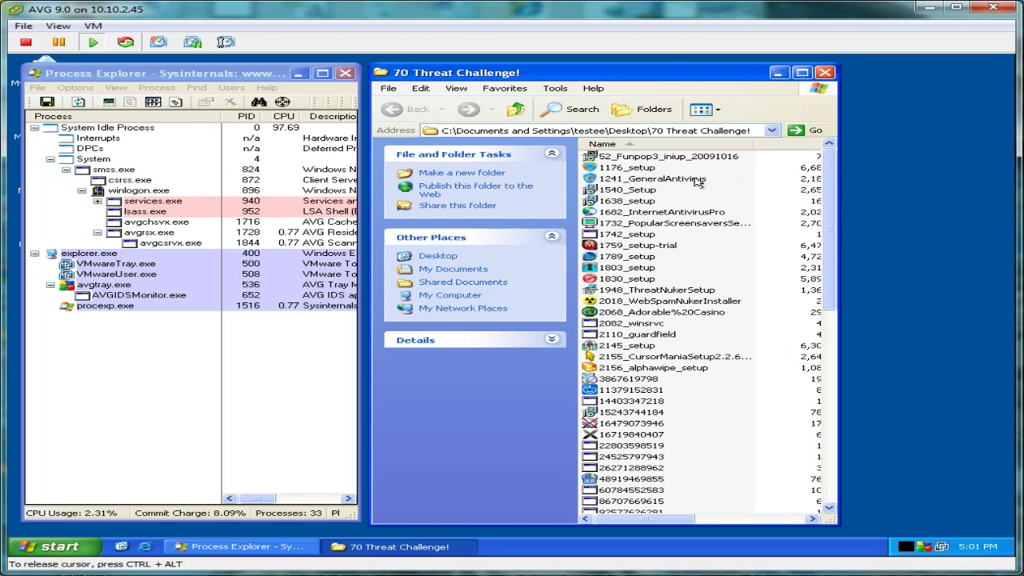
{"action": "scroll", "coordinate": [790, 223], "scroll_direction": "down", "scroll_amount": 5}
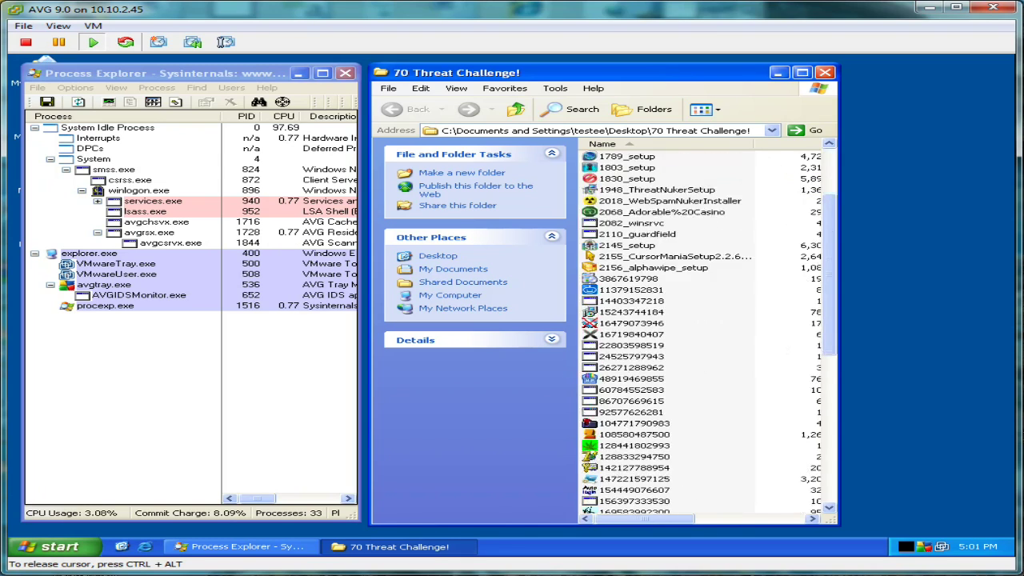
{"action": "left_click", "coordinate": [69, 330]}
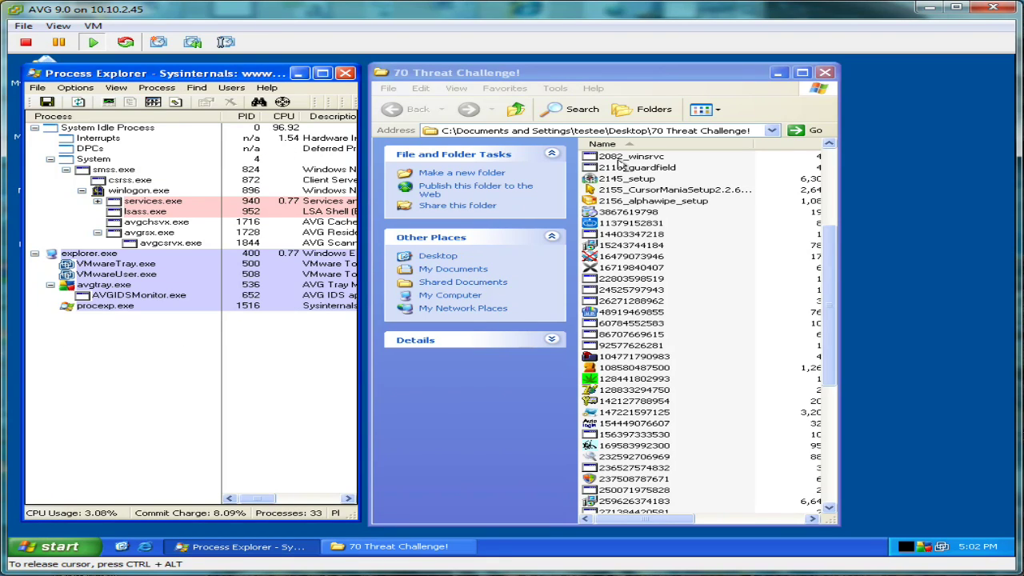
{"action": "left_click", "coordinate": [776, 256]}
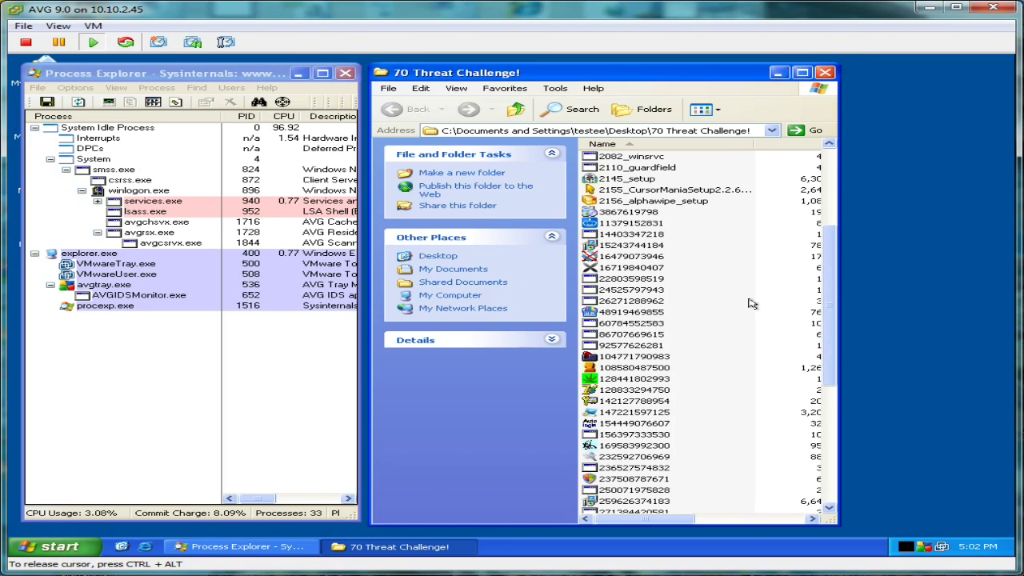
Step: Widen the folder window to reveal the full Size column and sort the files by ascending size
{"action": "scroll", "coordinate": [753, 304], "scroll_direction": "up", "scroll_amount": 5}
{"action": "left_click_drag", "start_coordinate": [838, 279], "coordinate": [882, 279]}
{"action": "left_click", "coordinate": [819, 144]}
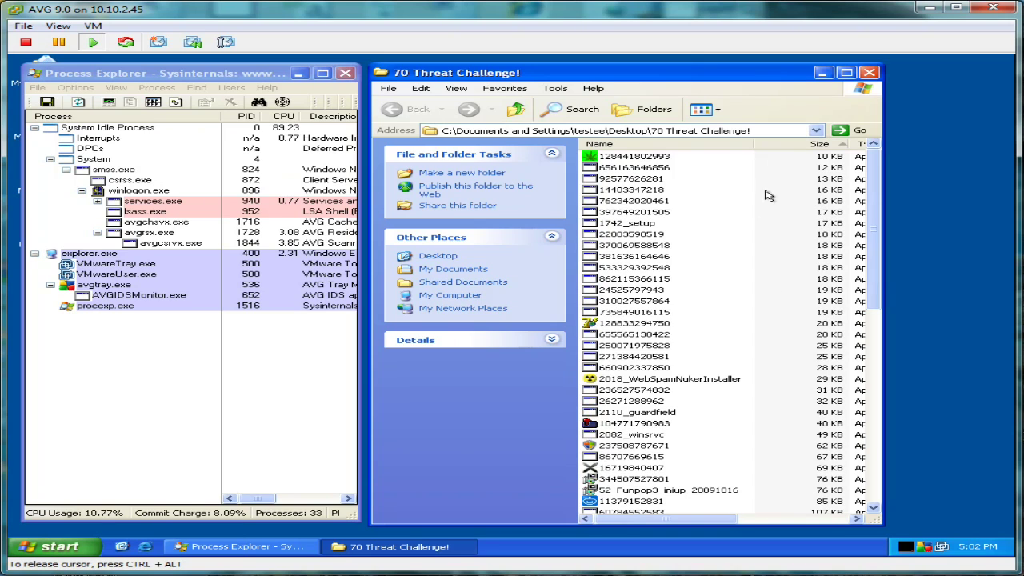
{"action": "double_click", "coordinate": [647, 156]}
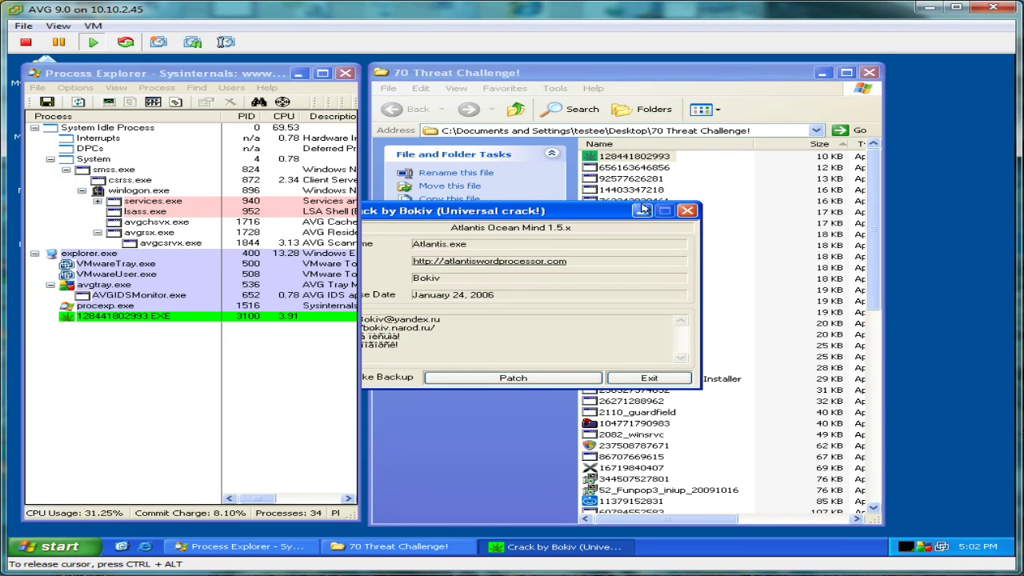
{"action": "left_click", "coordinate": [630, 178]}
{"action": "double_click", "coordinate": [630, 178]}
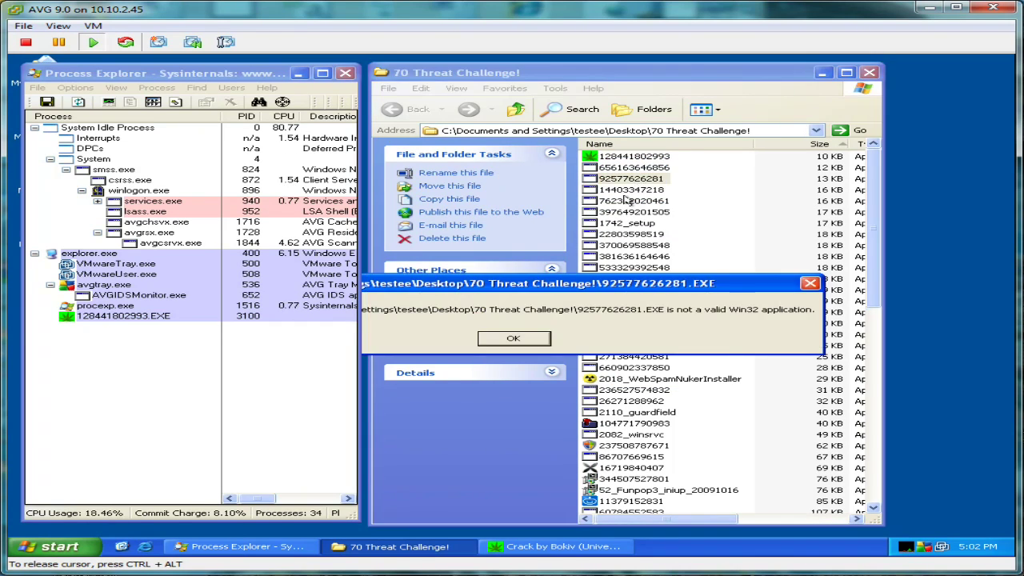
{"action": "key", "text": "Return"}
{"action": "double_click", "coordinate": [628, 190]}
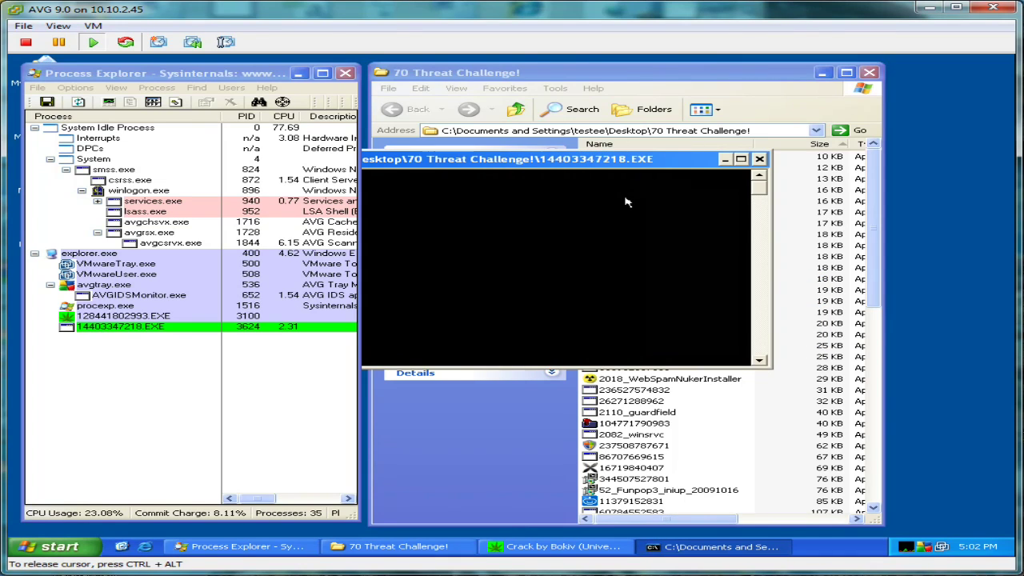
{"action": "left_click", "coordinate": [725, 160]}
{"action": "double_click", "coordinate": [639, 200]}
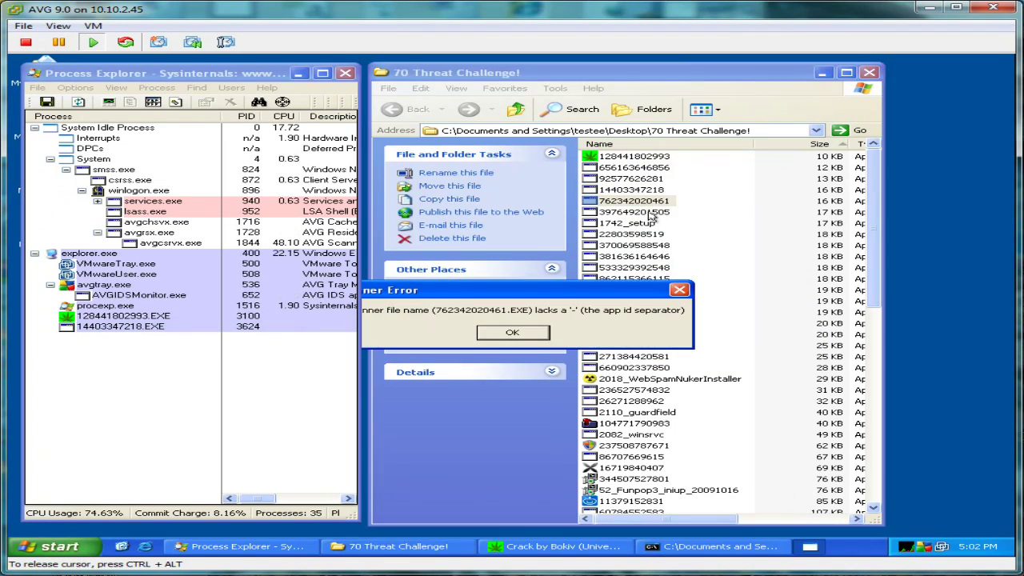
{"action": "left_click", "coordinate": [646, 213]}
{"action": "double_click", "coordinate": [626, 223]}
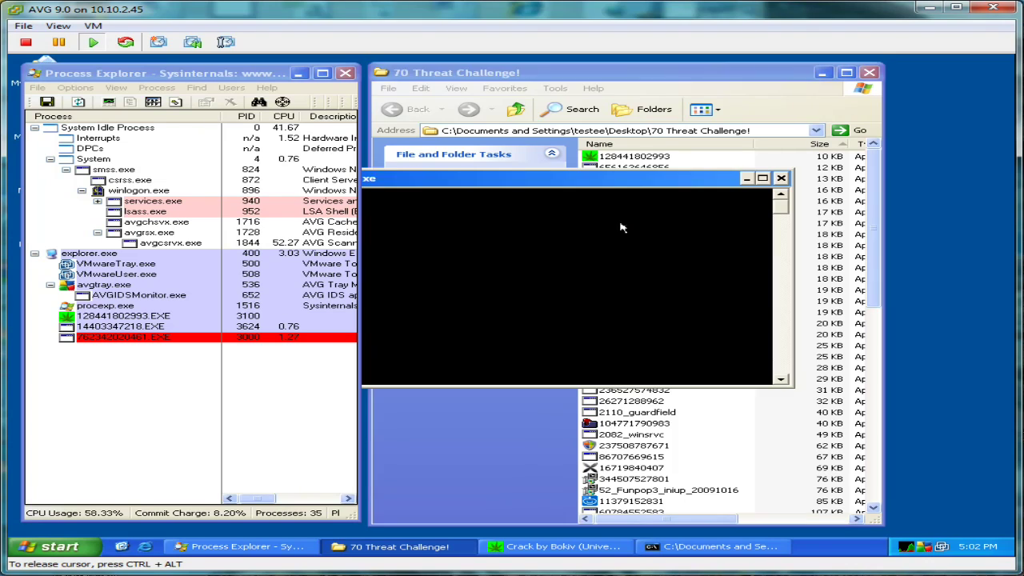
{"action": "left_click", "coordinate": [636, 234]}
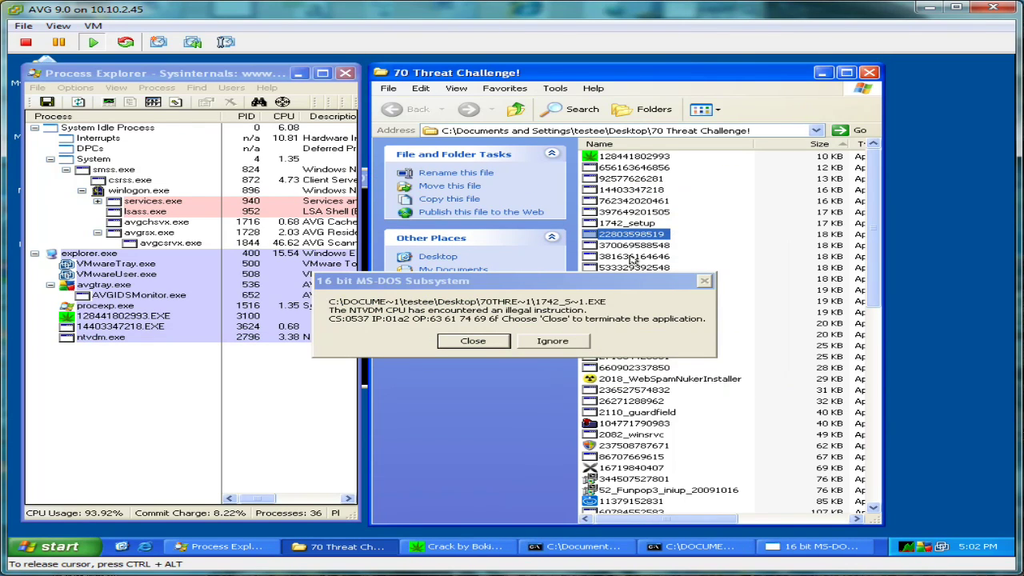
{"action": "left_click", "coordinate": [473, 340]}
{"action": "left_click", "coordinate": [621, 246]}
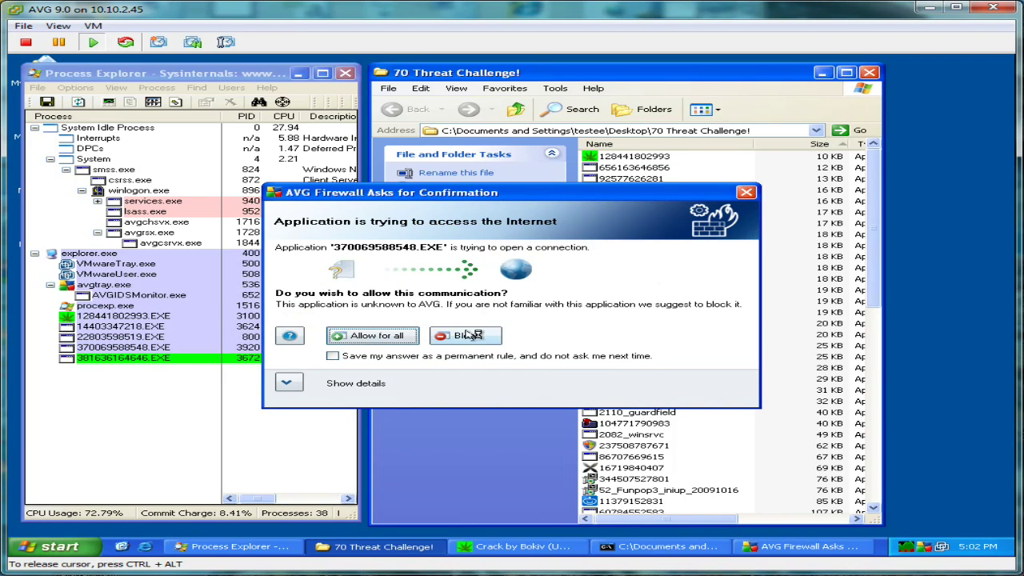
{"action": "left_click", "coordinate": [468, 335]}
{"action": "left_click", "coordinate": [468, 336]}
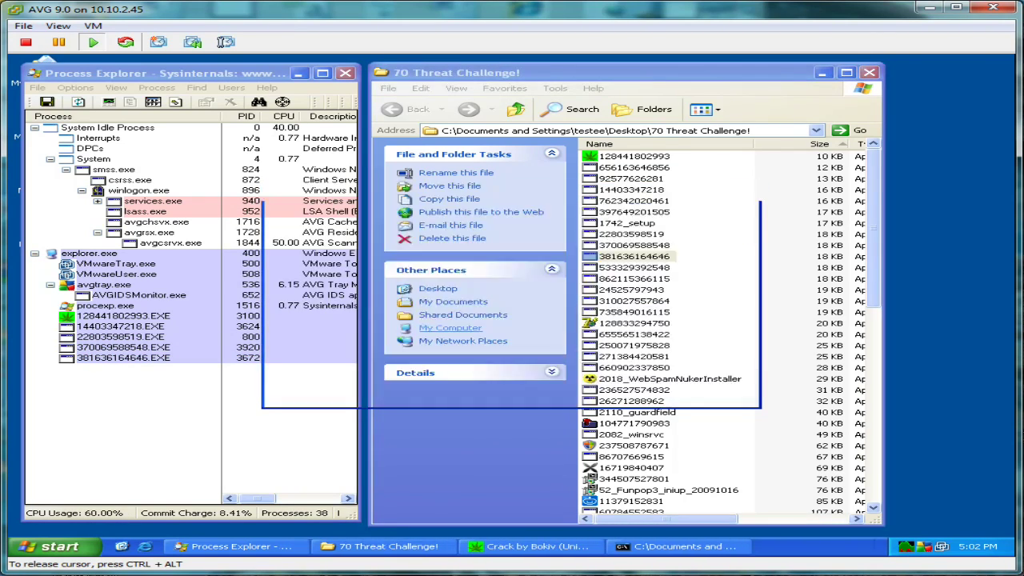
{"action": "left_click", "coordinate": [468, 336]}
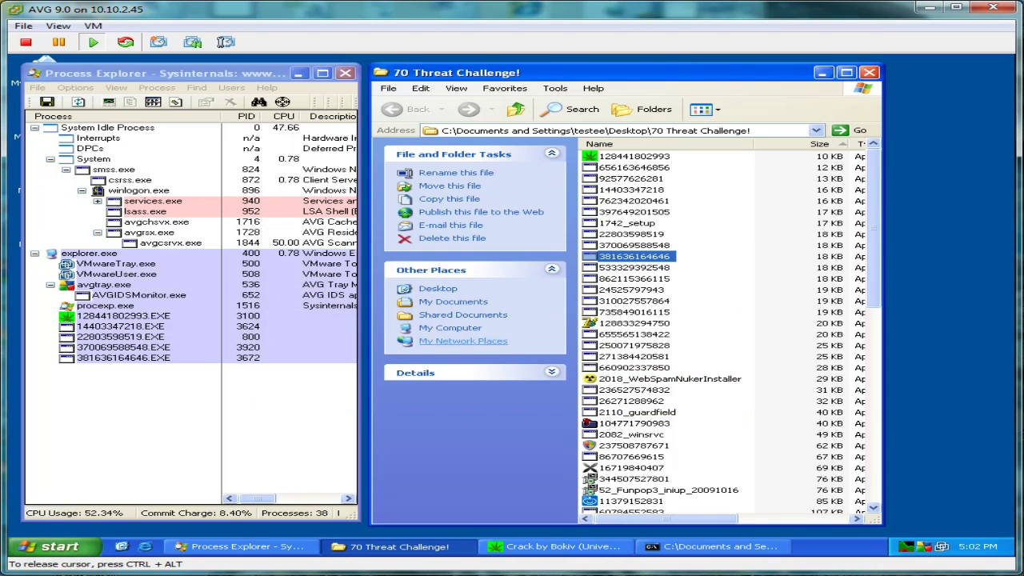
{"action": "left_click", "coordinate": [636, 268]}
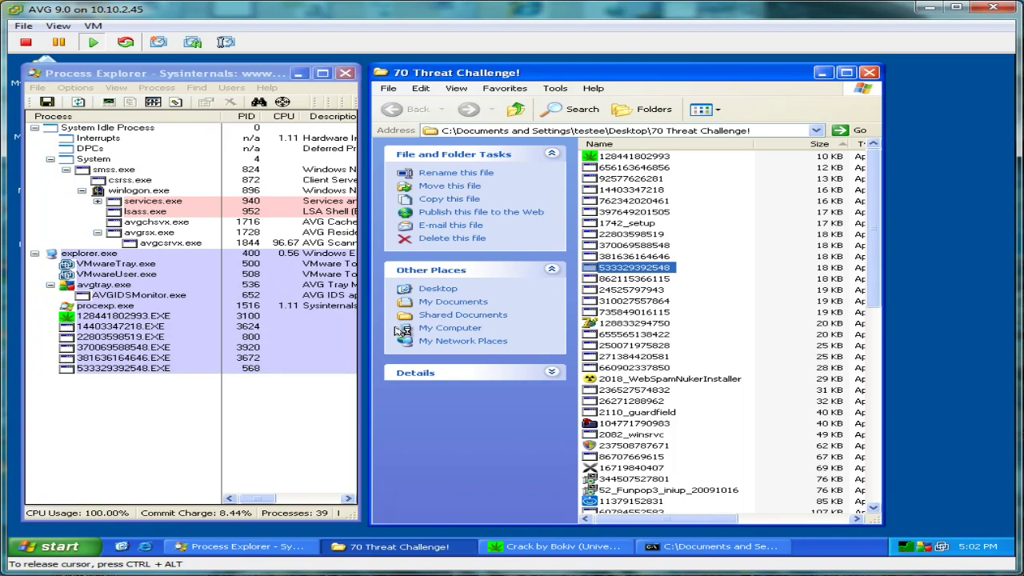
{"action": "double_click", "coordinate": [632, 289]}
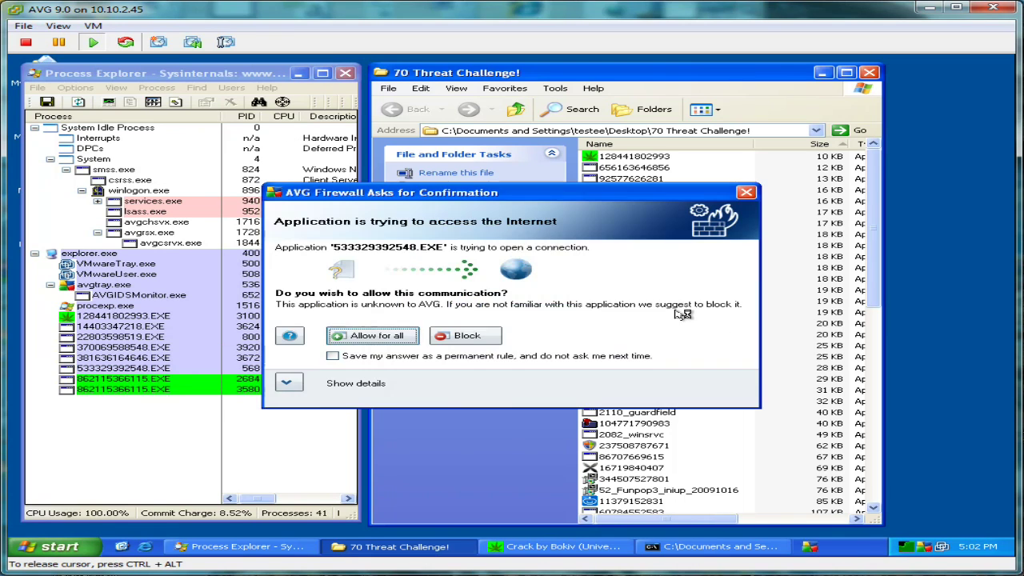
{"action": "left_click", "coordinate": [476, 335]}
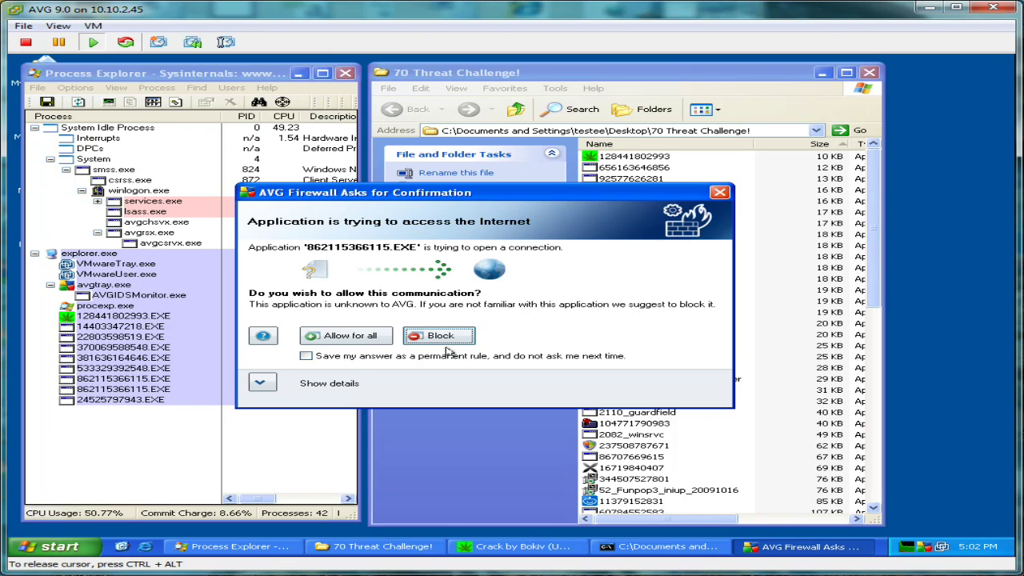
{"action": "left_click", "coordinate": [438, 336]}
{"action": "left_click", "coordinate": [448, 337]}
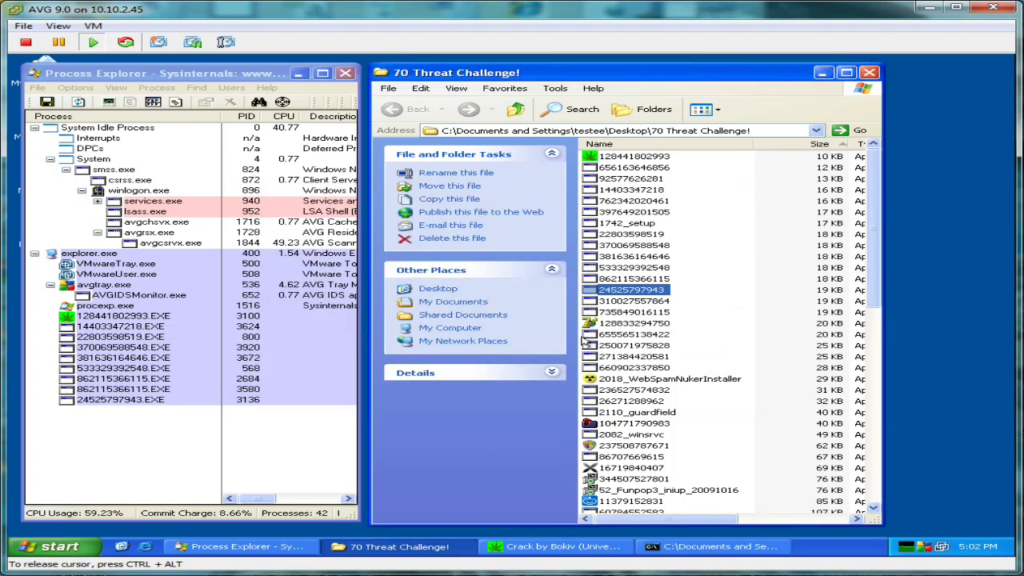
{"action": "left_click", "coordinate": [632, 300]}
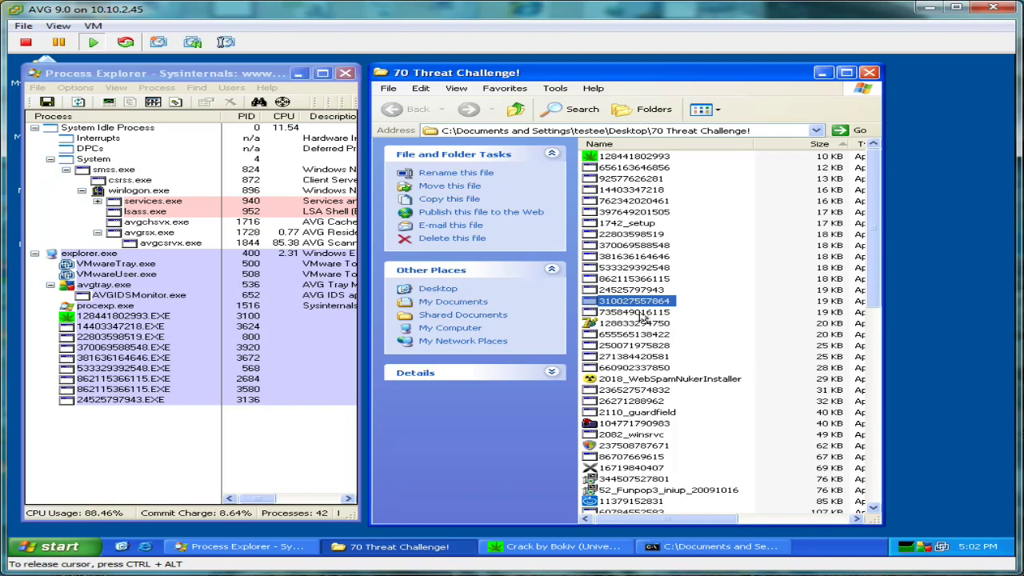
{"action": "key", "text": "Return"}
{"action": "left_click", "coordinate": [450, 336]}
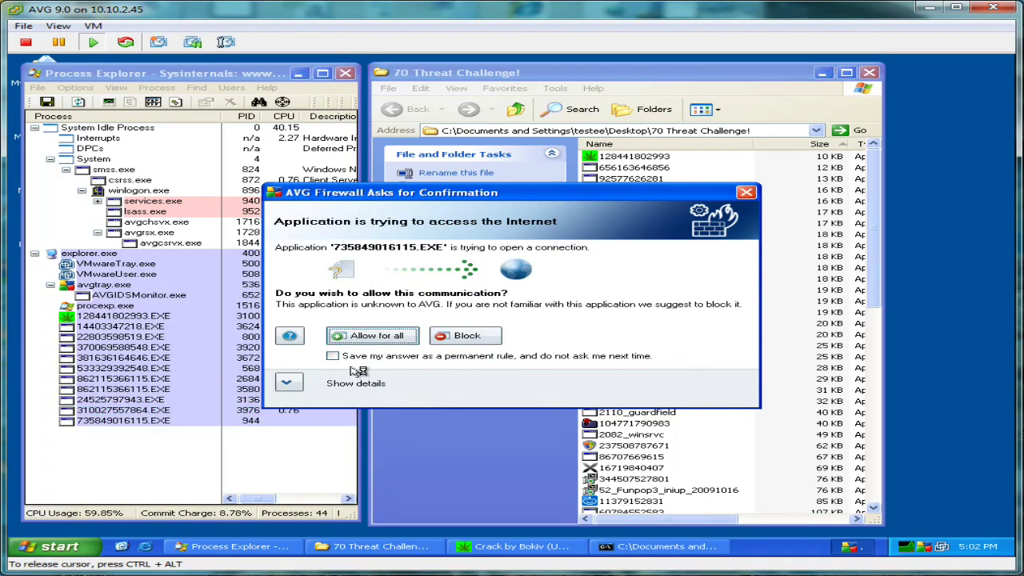
{"action": "left_click", "coordinate": [462, 335]}
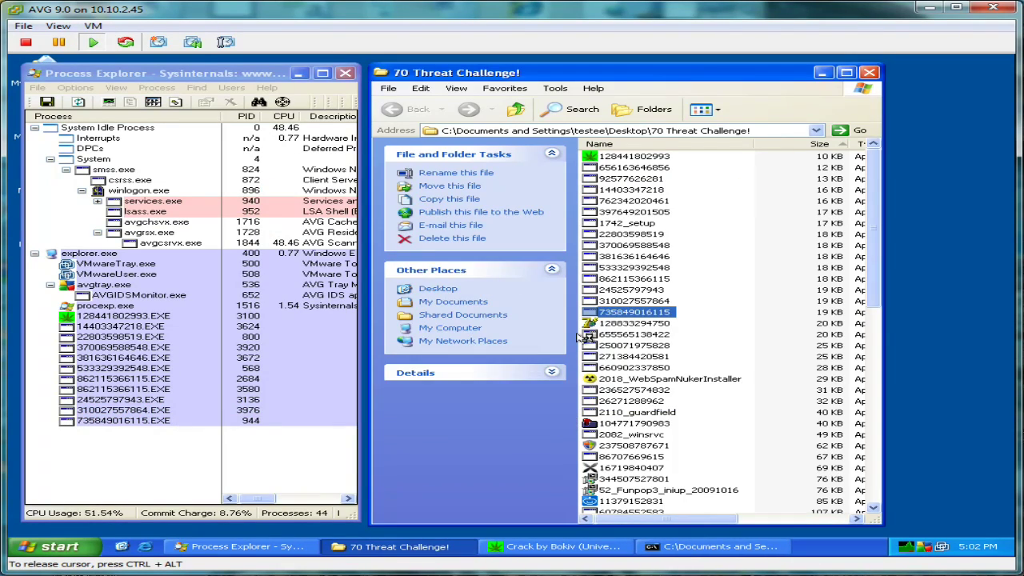
{"action": "left_click", "coordinate": [660, 324]}
{"action": "double_click", "coordinate": [651, 335]}
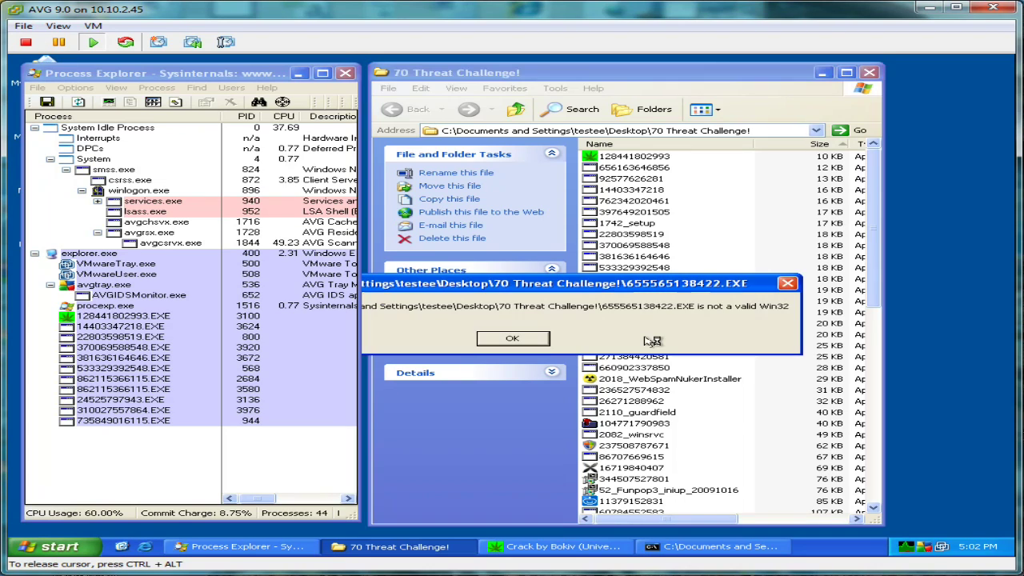
{"action": "left_click", "coordinate": [516, 337]}
{"action": "left_click", "coordinate": [632, 345]}
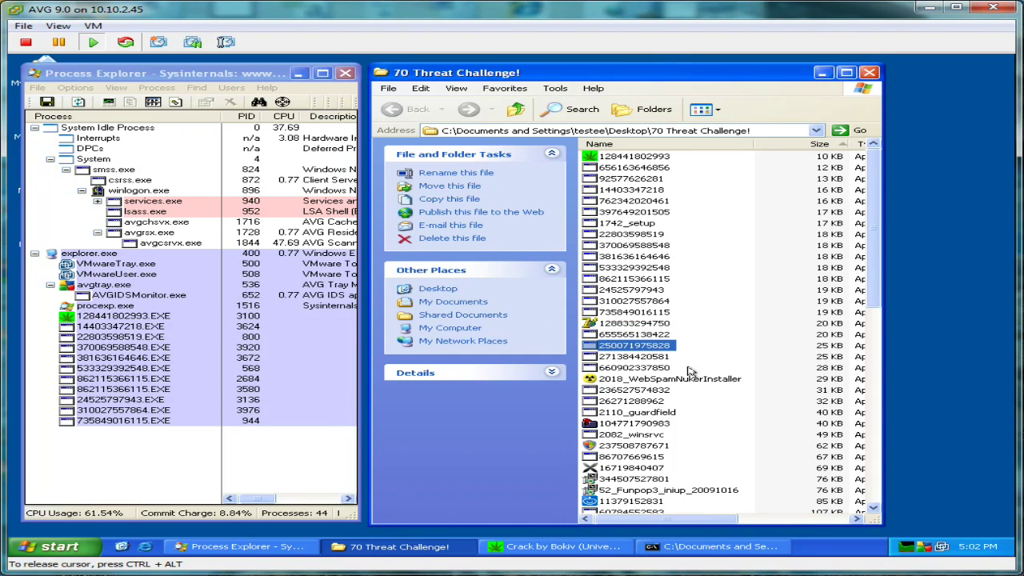
{"action": "double_click", "coordinate": [649, 356]}
{"action": "left_click", "coordinate": [648, 368]}
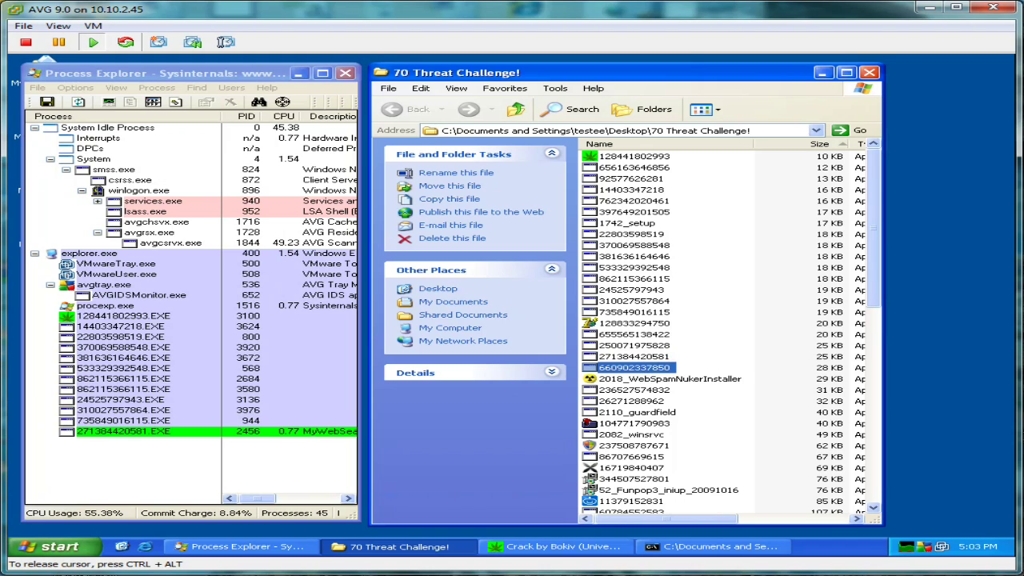
{"action": "double_click", "coordinate": [686, 379]}
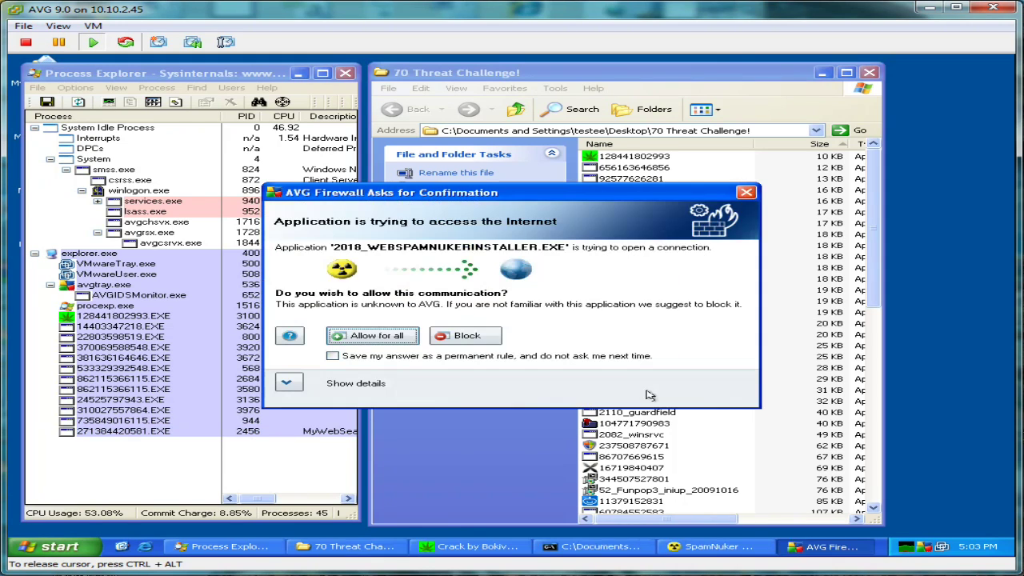
{"action": "left_click", "coordinate": [485, 335]}
{"action": "key", "text": "Down"}
{"action": "key", "text": "Return"}
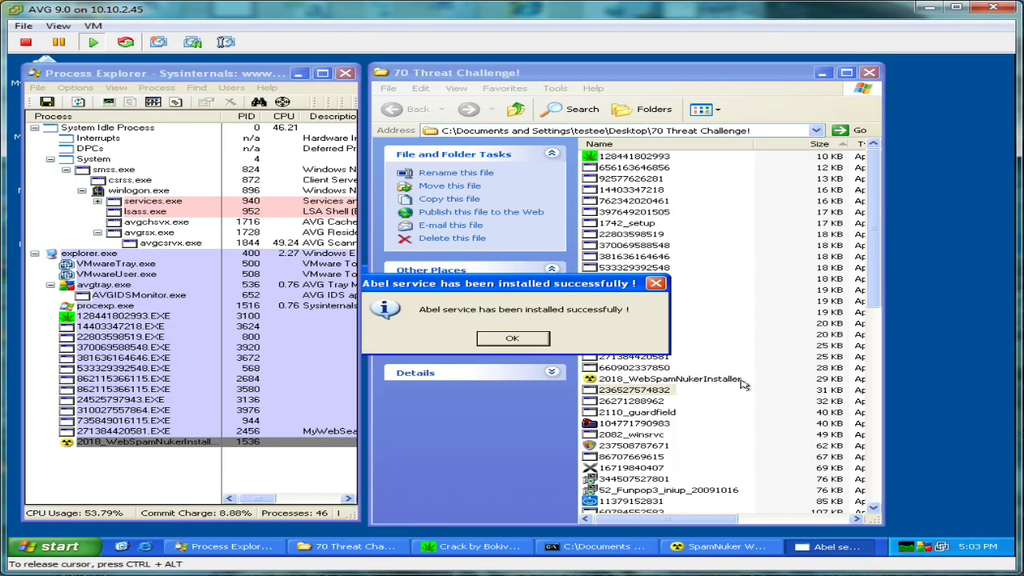
{"action": "key", "text": "Return"}
{"action": "double_click", "coordinate": [621, 400]}
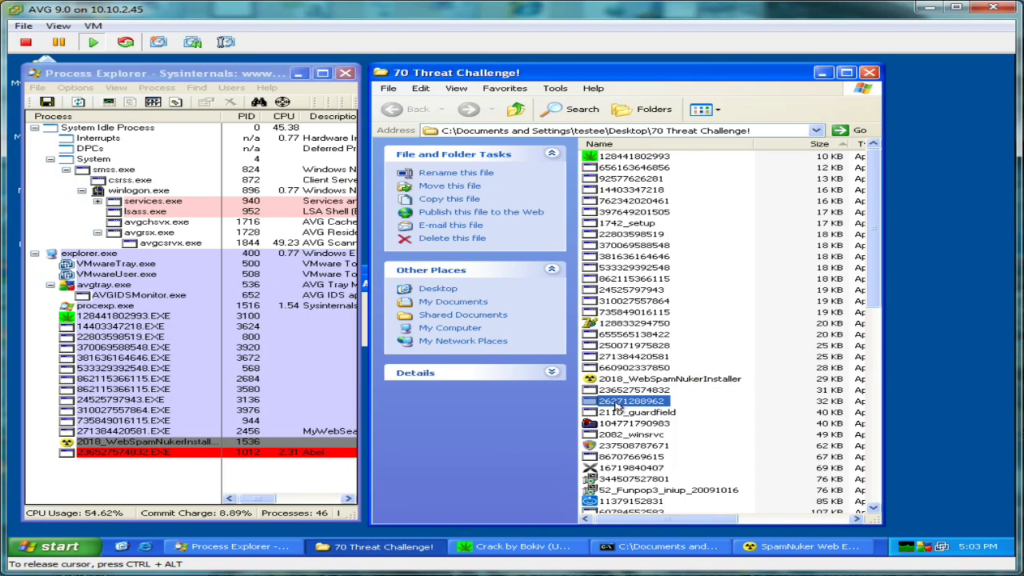
{"action": "double_click", "coordinate": [639, 413]}
{"action": "scroll", "coordinate": [644, 410], "scroll_direction": "down", "scroll_amount": 1}
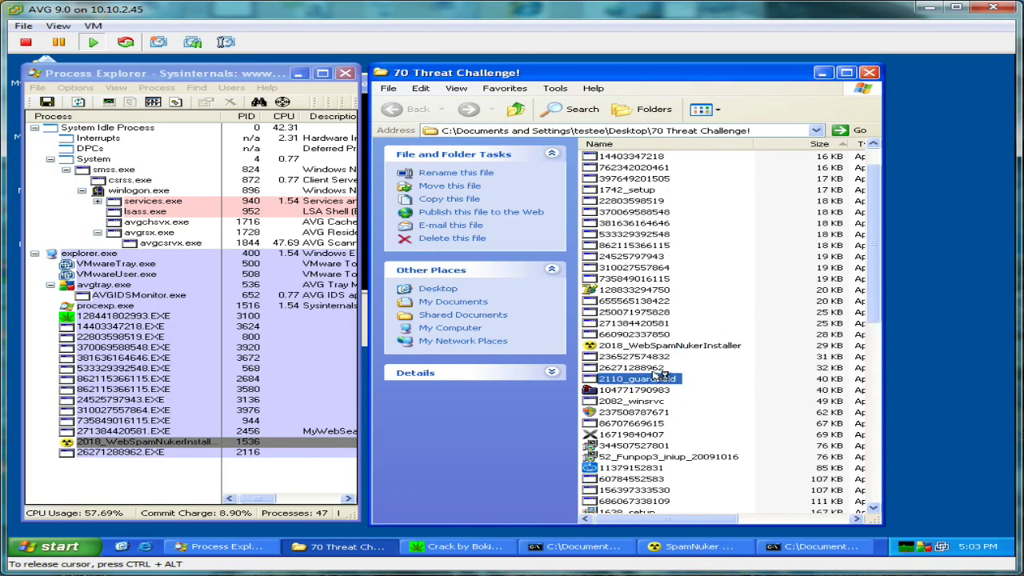
{"action": "left_click", "coordinate": [648, 391]}
{"action": "key", "text": "Return"}
{"action": "left_click", "coordinate": [640, 401]}
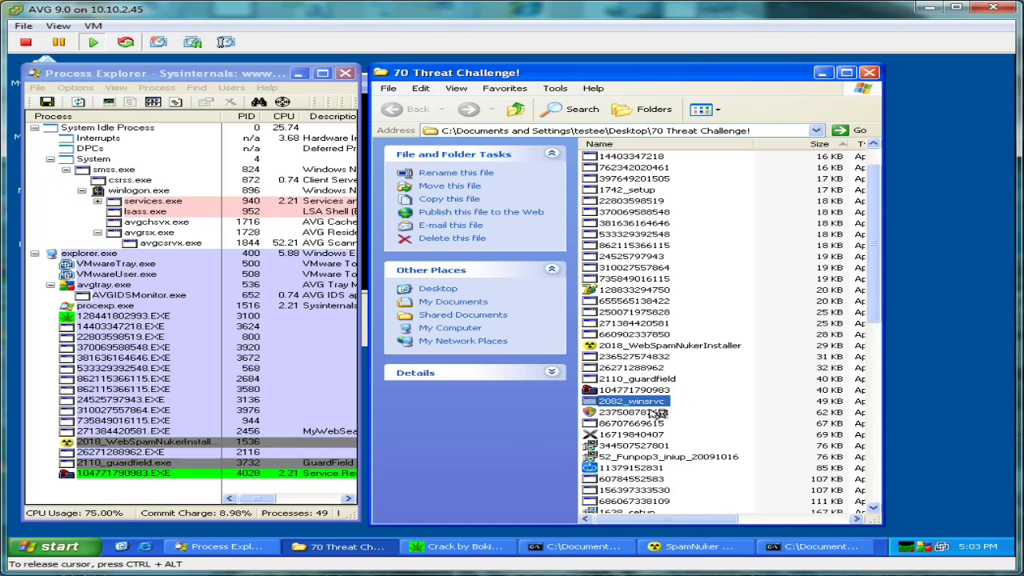
{"action": "double_click", "coordinate": [657, 413]}
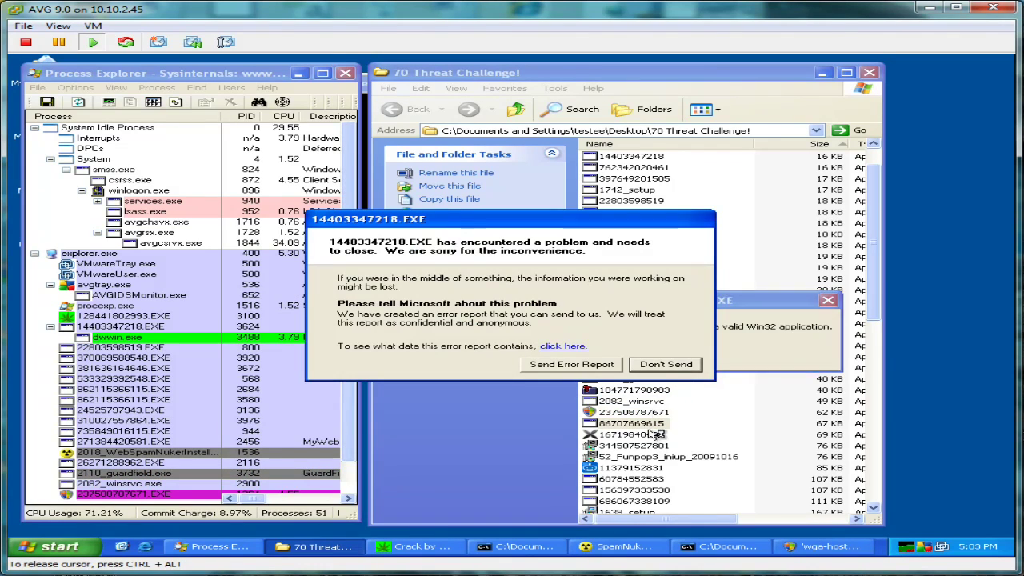
{"action": "left_click", "coordinate": [668, 365]}
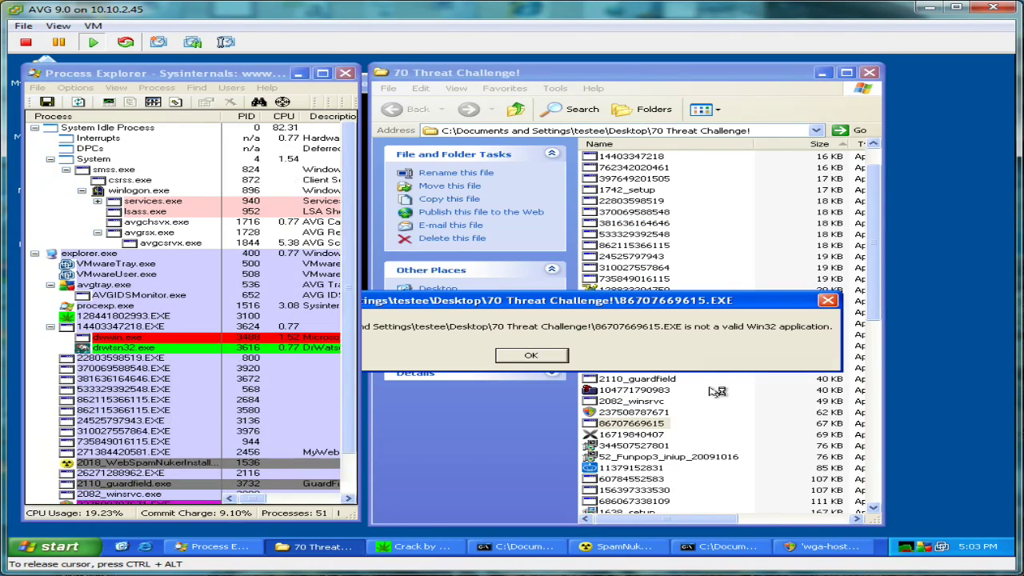
{"action": "left_click", "coordinate": [530, 356]}
{"action": "key", "text": "Down"}
{"action": "key", "text": "Return"}
{"action": "key", "text": "Return"}
{"action": "key", "text": "Down"}
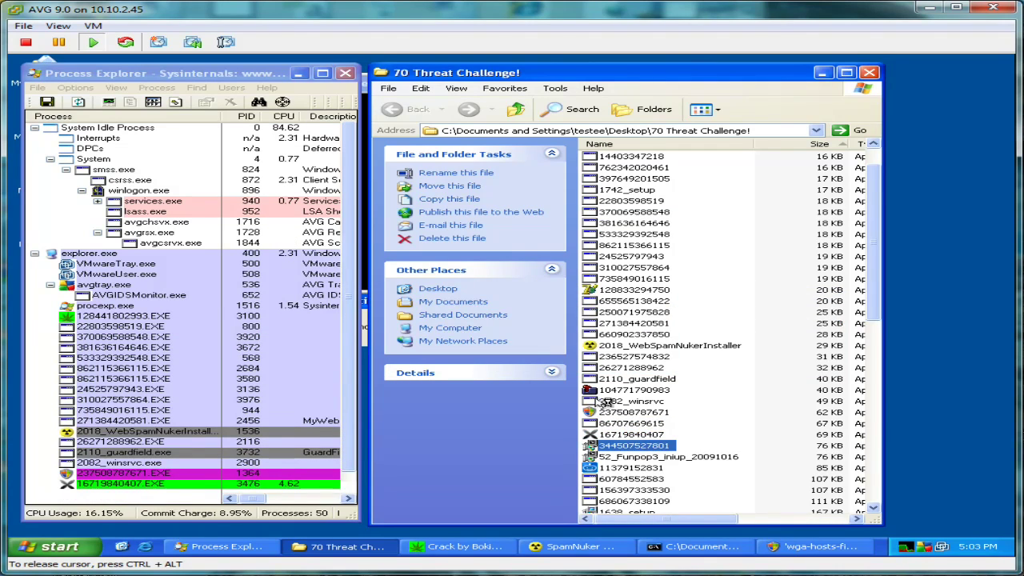
{"action": "key", "text": "Return"}
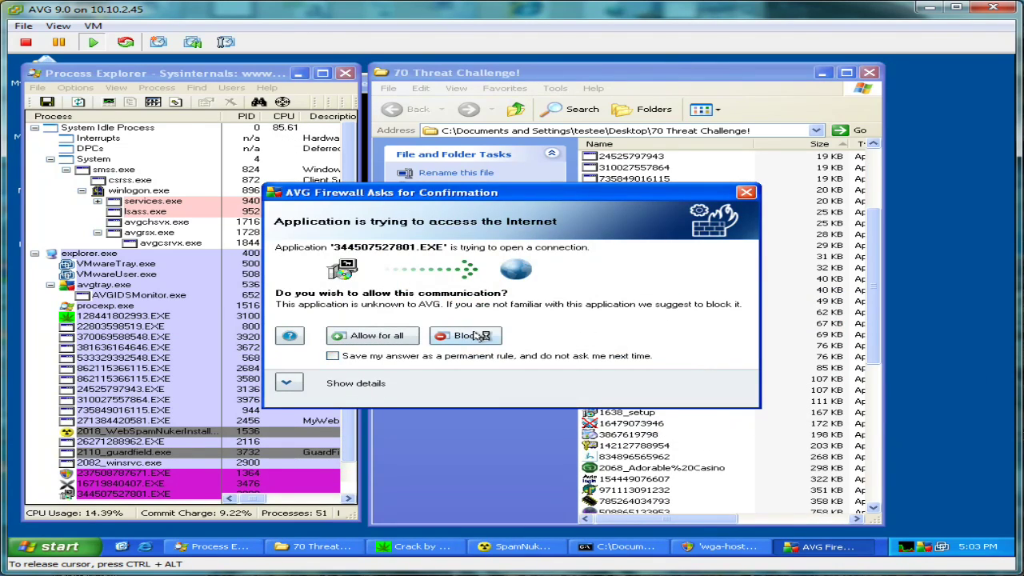
{"action": "left_click", "coordinate": [477, 335]}
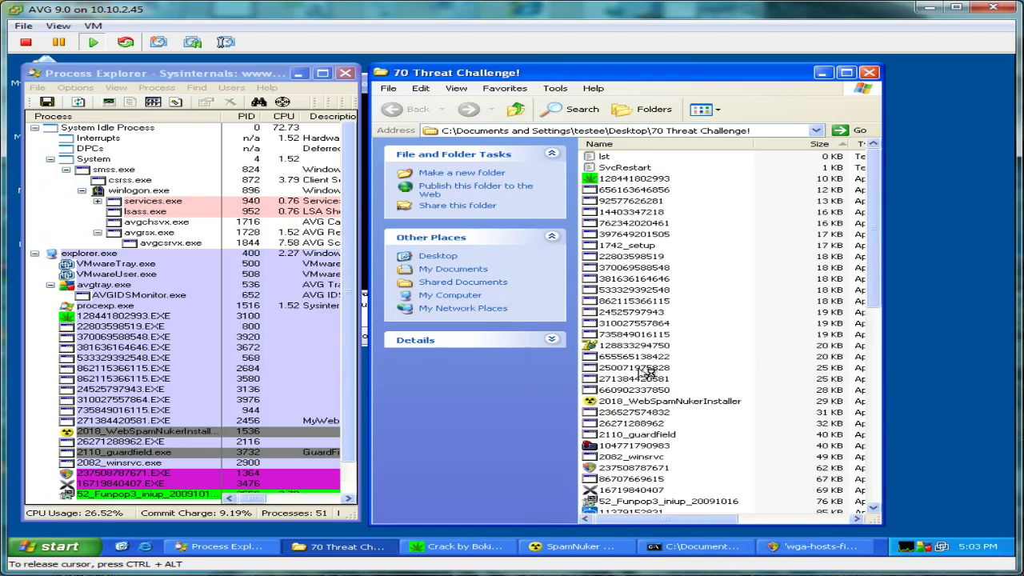
{"action": "left_click", "coordinate": [477, 336]}
Step: Widen the 70 Threat Challenge! window to show the full Type column and run the last sample, 1176_setup
{"action": "scroll", "coordinate": [774, 403], "scroll_direction": "down", "scroll_amount": 10}
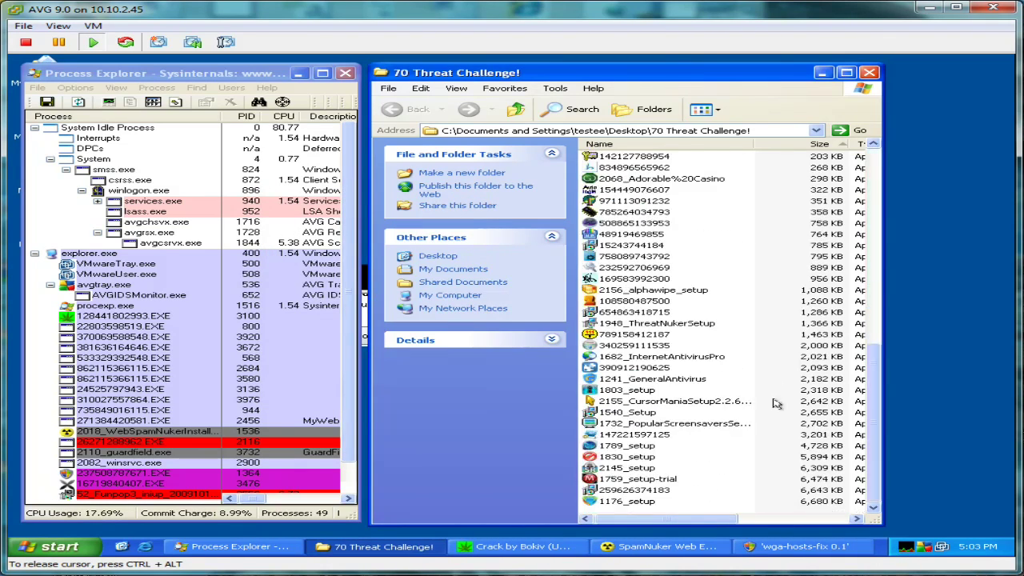
{"action": "scroll", "coordinate": [588, 517], "scroll_direction": "down", "scroll_amount": 10}
{"action": "left_click", "coordinate": [585, 518]}
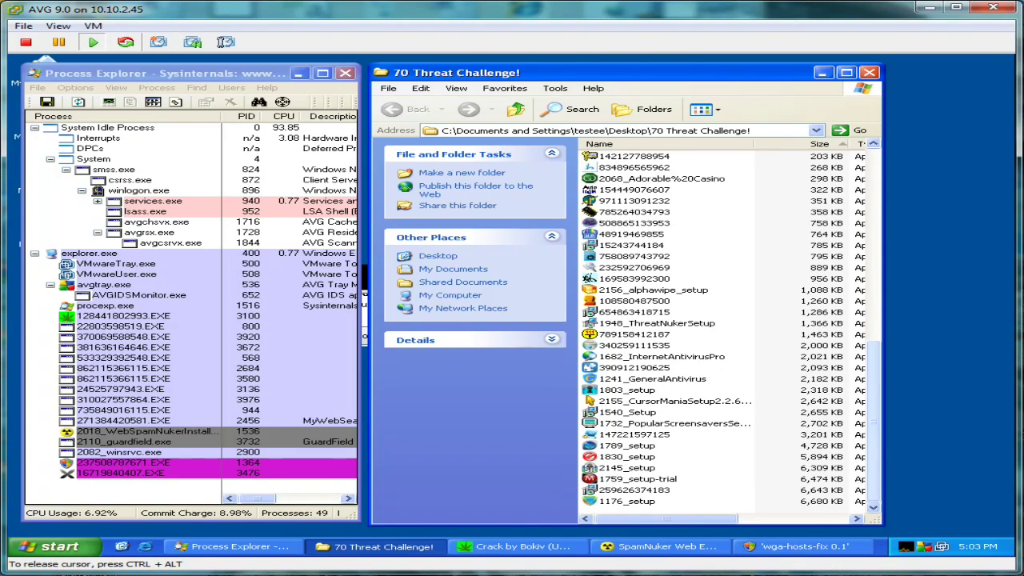
{"action": "left_click_drag", "start_coordinate": [883, 424], "coordinate": [950, 424]}
{"action": "double_click", "coordinate": [627, 501]}
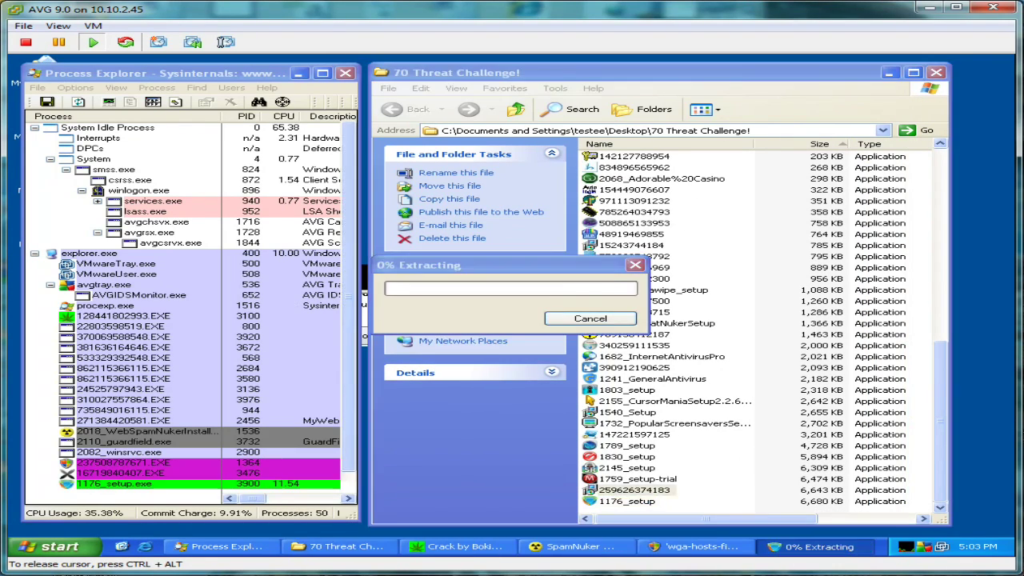
{"action": "key", "text": "Up"}
{"action": "key", "text": "Up"}
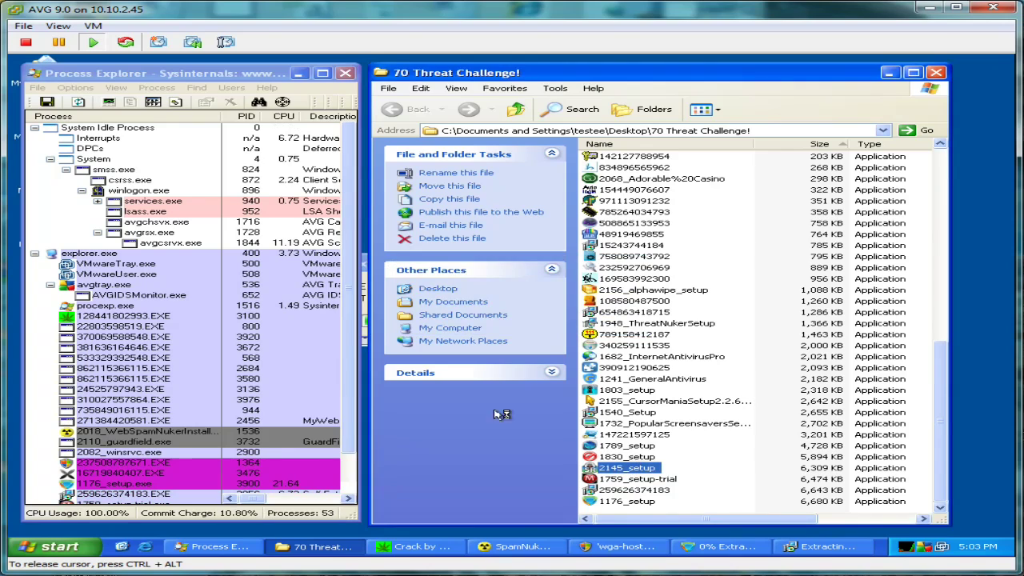
{"action": "key", "text": "Up"}
{"action": "key", "text": "Return"}
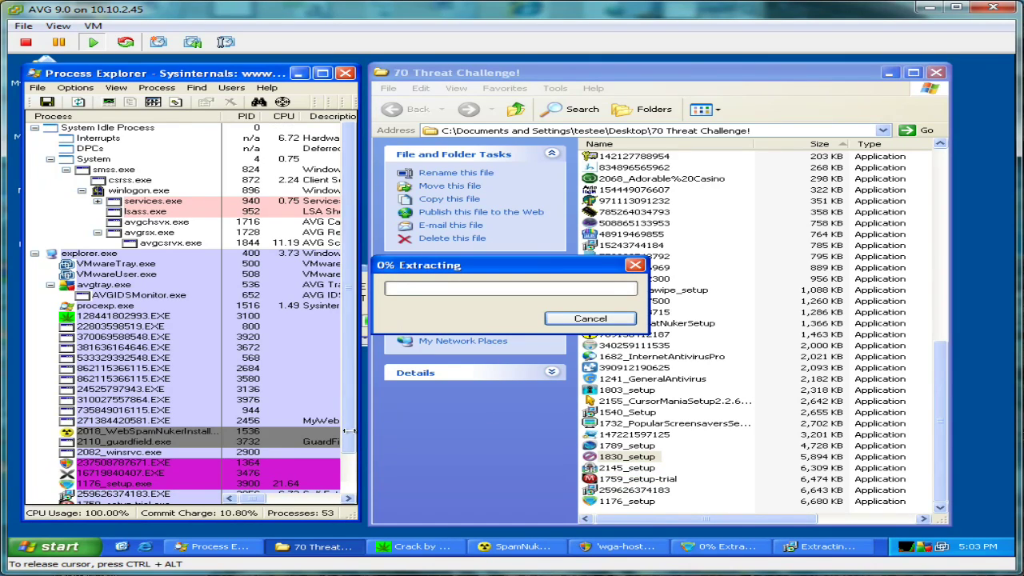
Step: Widen the Process Explorer window to show the process descriptions and close the AVG Firewall rule notification
{"action": "left_click_drag", "start_coordinate": [356, 460], "coordinate": [473, 459]}
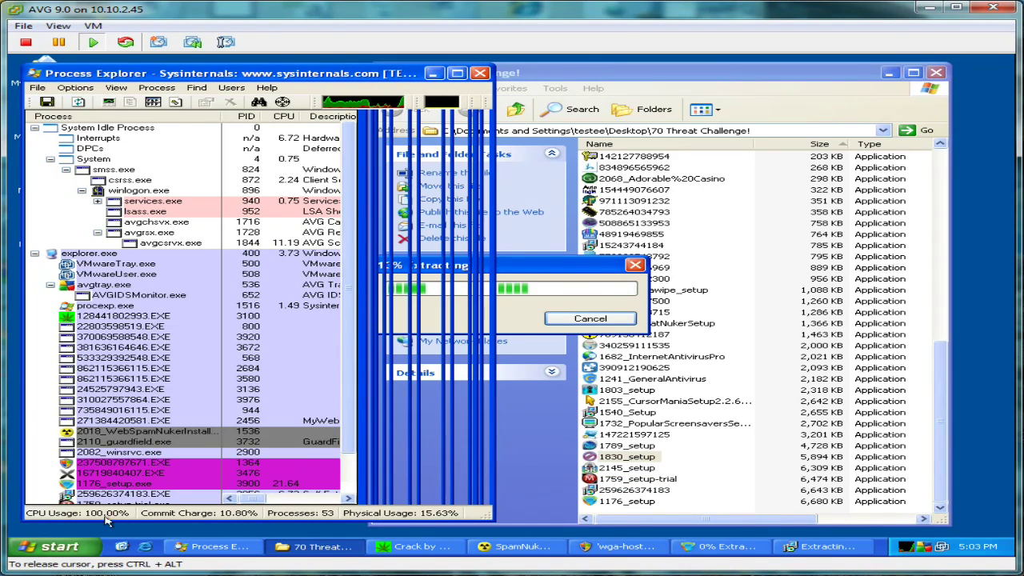
{"action": "scroll", "coordinate": [480, 433], "scroll_direction": "down", "scroll_amount": 2}
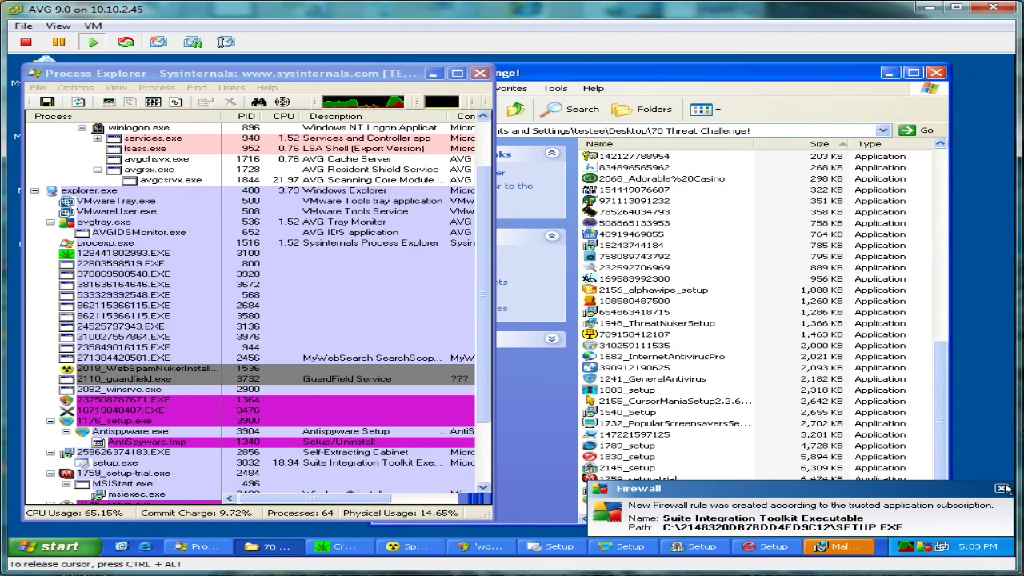
{"action": "left_click", "coordinate": [1000, 488]}
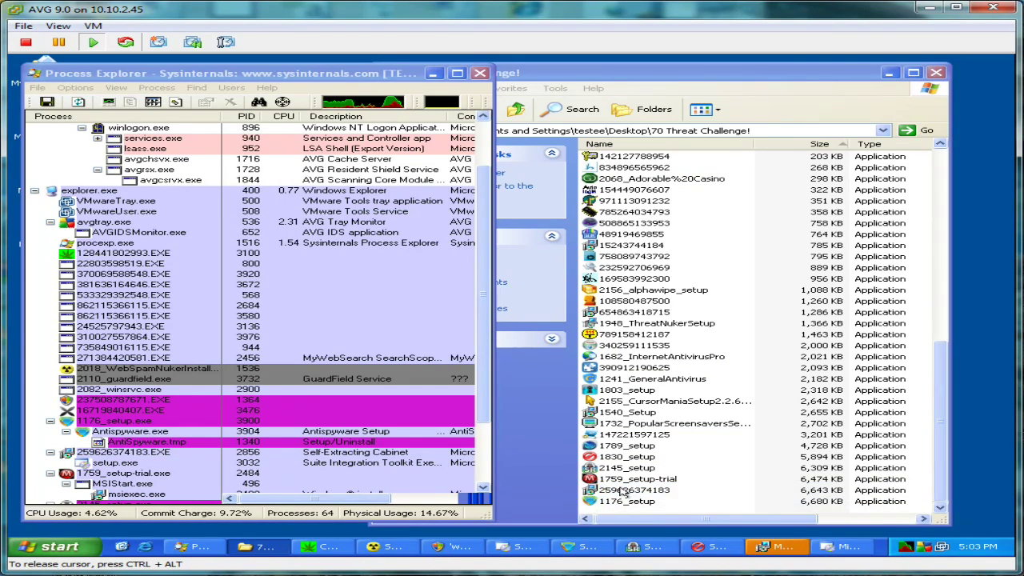
Step: Run 1241_GeneralAntivirus and go through the General Antivirus setup, accepting the license agreement and keeping both additional icons
{"action": "left_click", "coordinate": [640, 382]}
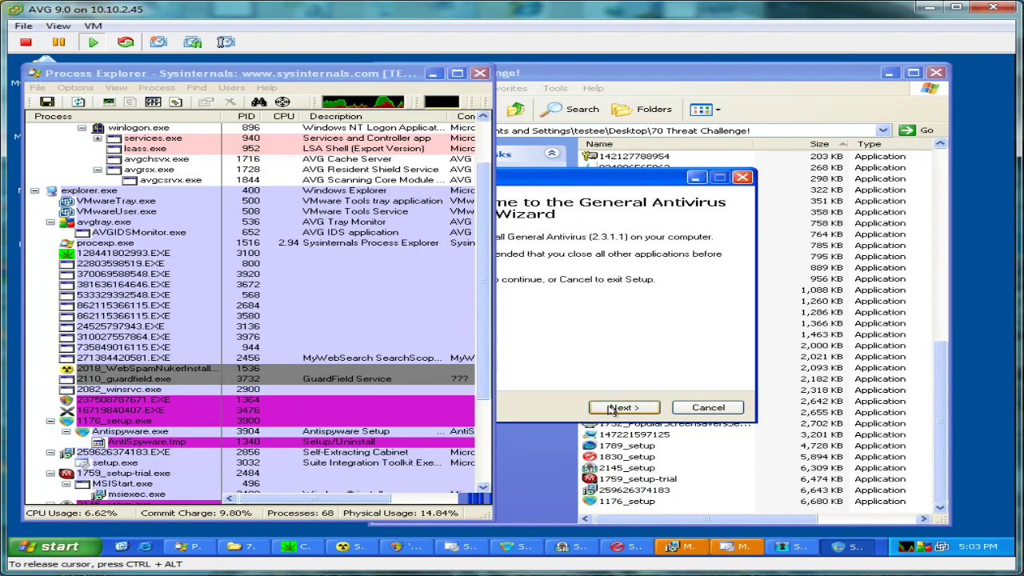
{"action": "left_click", "coordinate": [612, 410]}
{"action": "left_click_drag", "start_coordinate": [607, 177], "coordinate": [797, 172]}
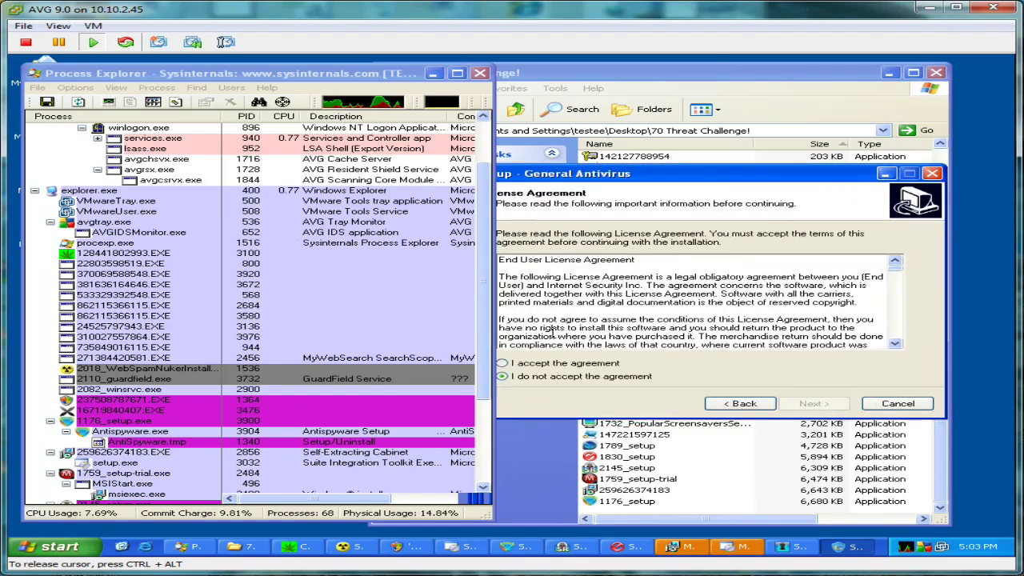
{"action": "left_click", "coordinate": [810, 404]}
{"action": "left_click", "coordinate": [810, 404]}
{"action": "left_click", "coordinate": [810, 404]}
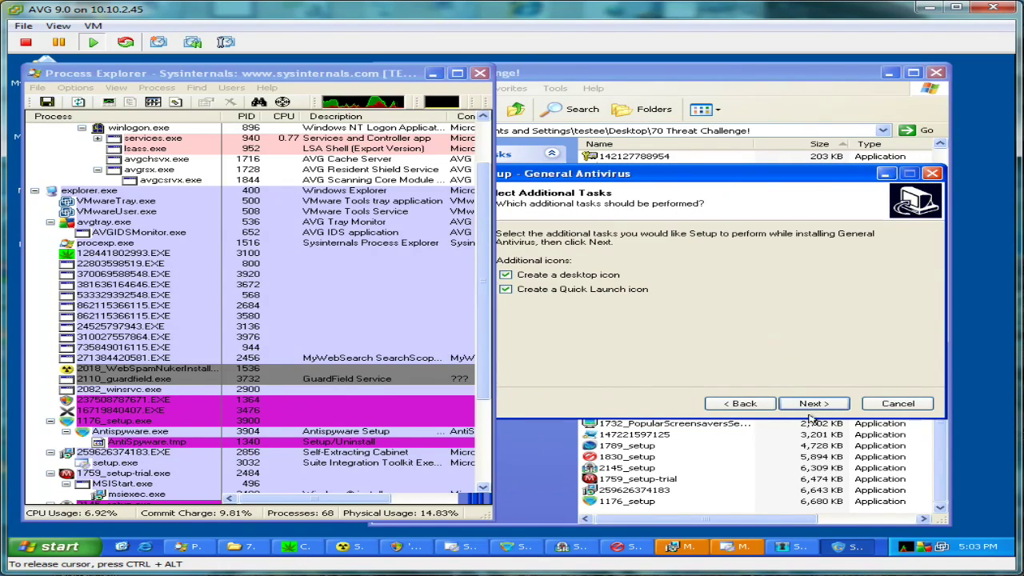
{"action": "left_click", "coordinate": [810, 404]}
{"action": "left_click", "coordinate": [810, 404]}
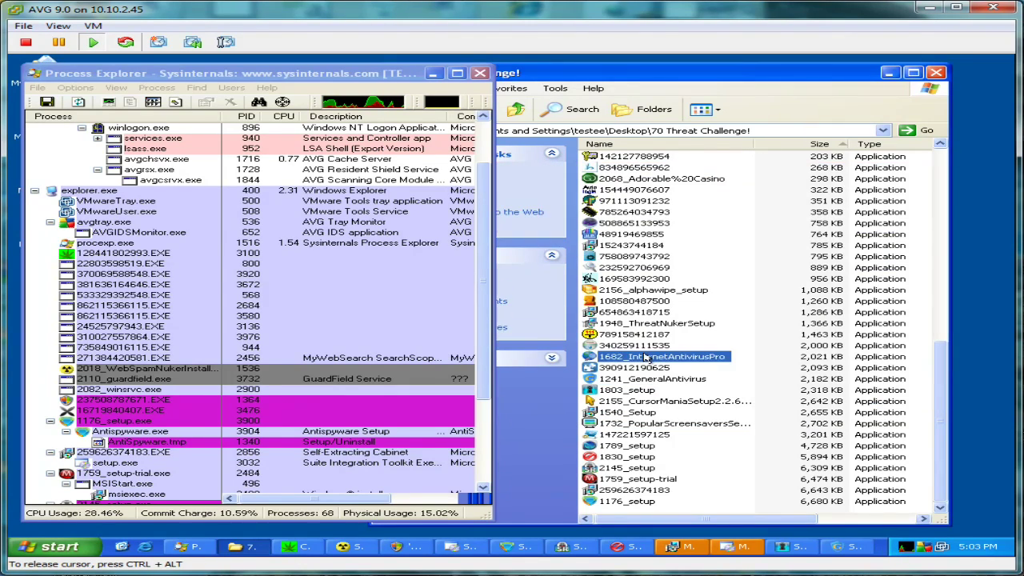
{"action": "left_click", "coordinate": [644, 345]}
{"action": "scroll", "coordinate": [704, 304], "scroll_direction": "up", "scroll_amount": 1}
{"action": "left_click", "coordinate": [634, 303]}
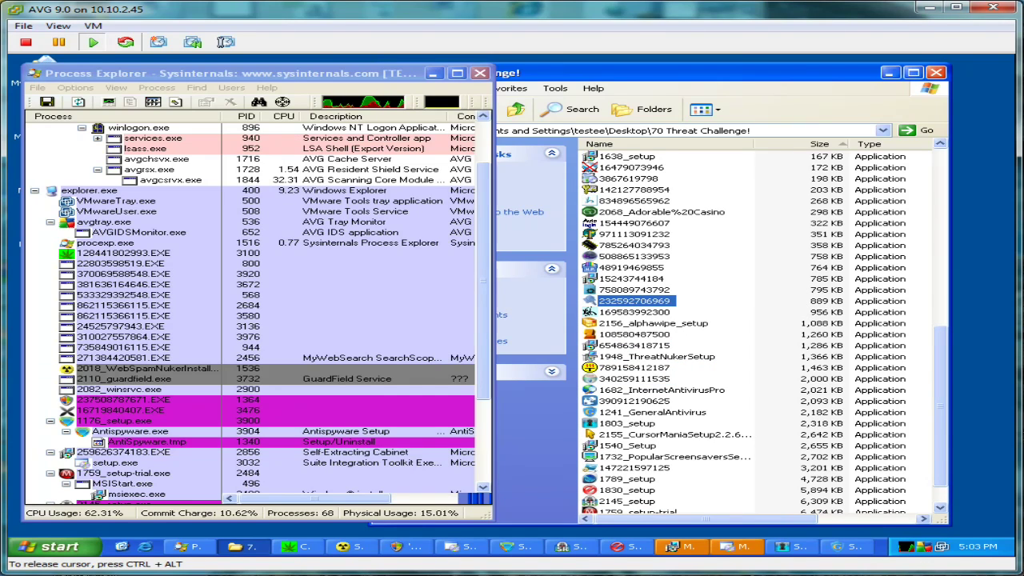
{"action": "double_click", "coordinate": [634, 302]}
{"action": "left_click", "coordinate": [488, 359]}
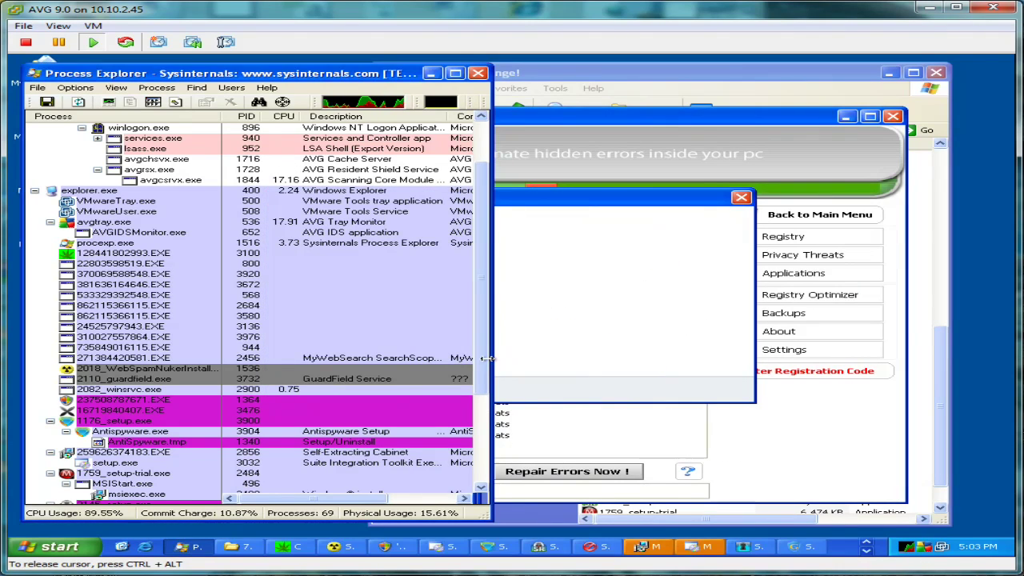
{"action": "left_click_drag", "start_coordinate": [488, 359], "coordinate": [549, 450]}
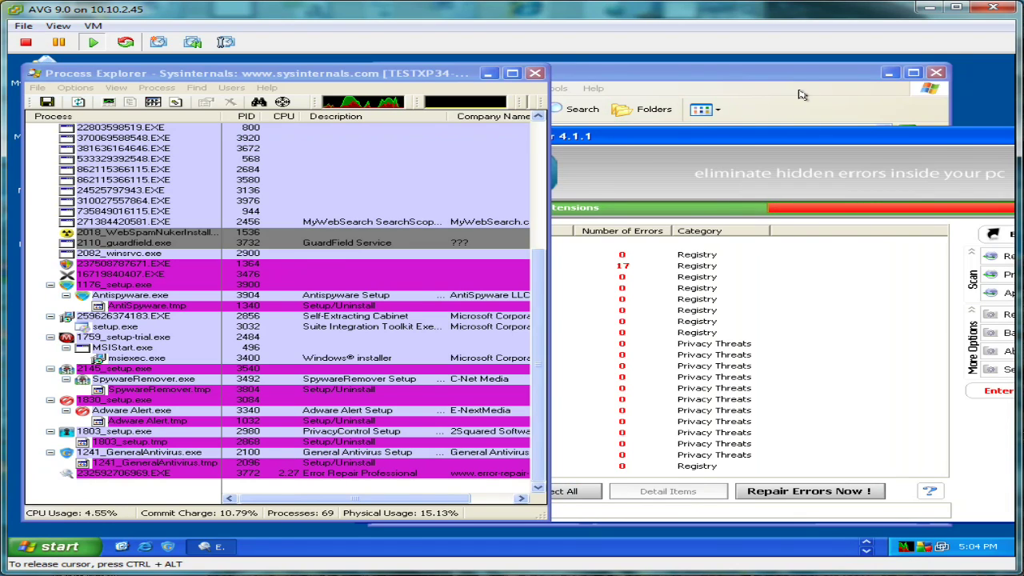
{"action": "double_click", "coordinate": [640, 290]}
{"action": "left_click", "coordinate": [638, 280]}
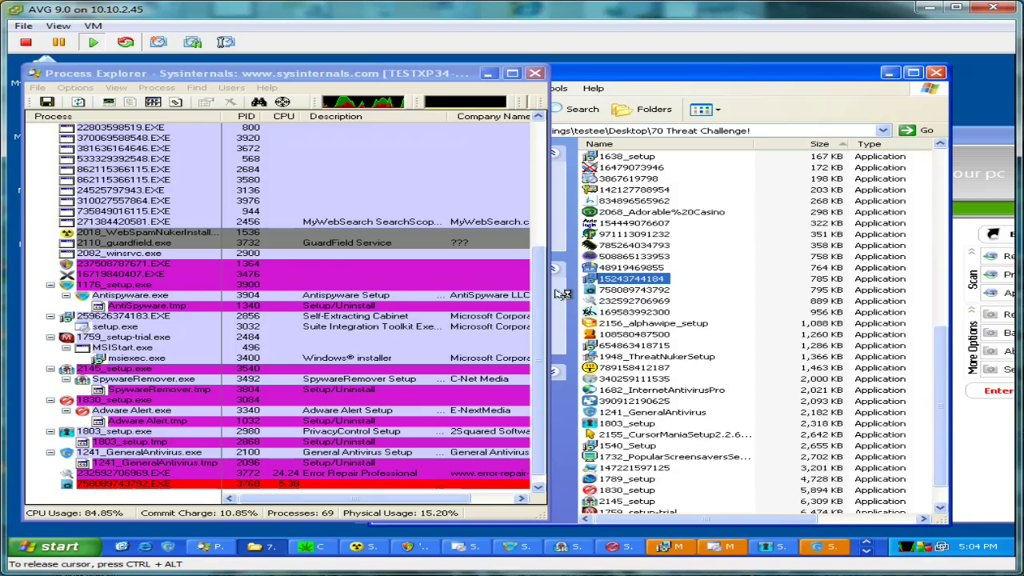
{"action": "left_click", "coordinate": [526, 315]}
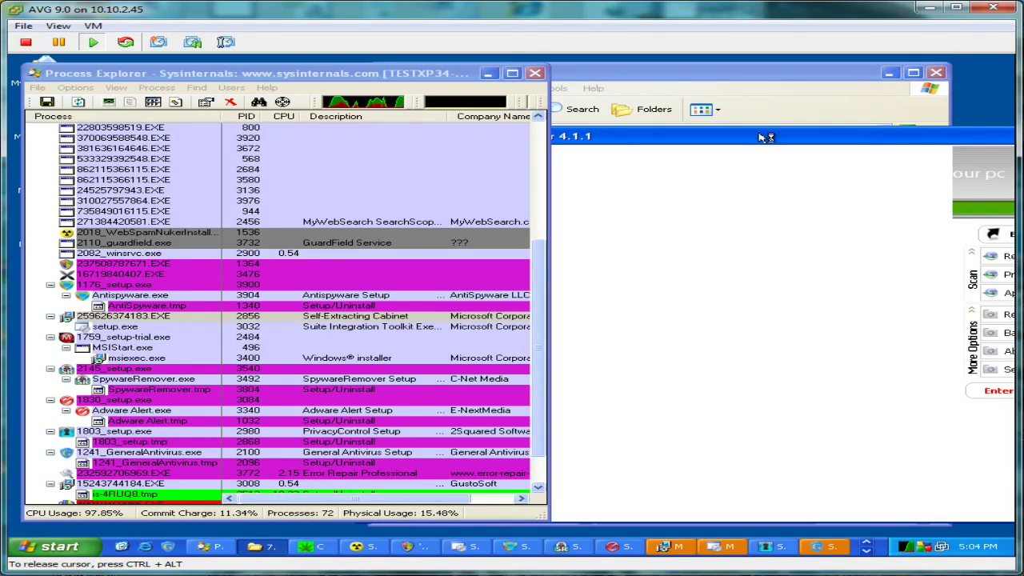
{"action": "scroll", "coordinate": [656, 294], "scroll_direction": "up", "scroll_amount": 3}
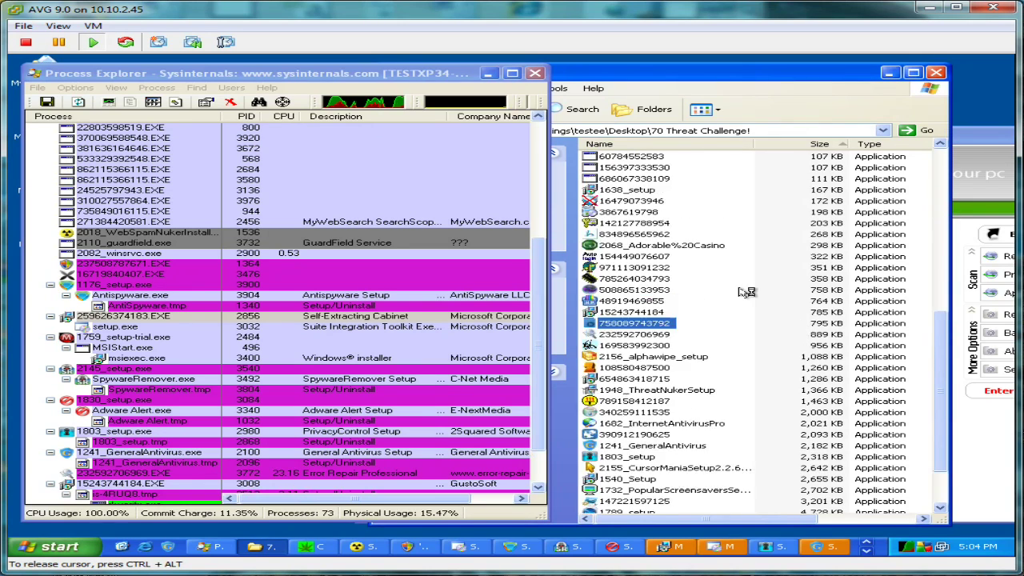
{"action": "left_click", "coordinate": [636, 234]}
{"action": "left_click", "coordinate": [636, 224]}
{"action": "left_click", "coordinate": [543, 352]}
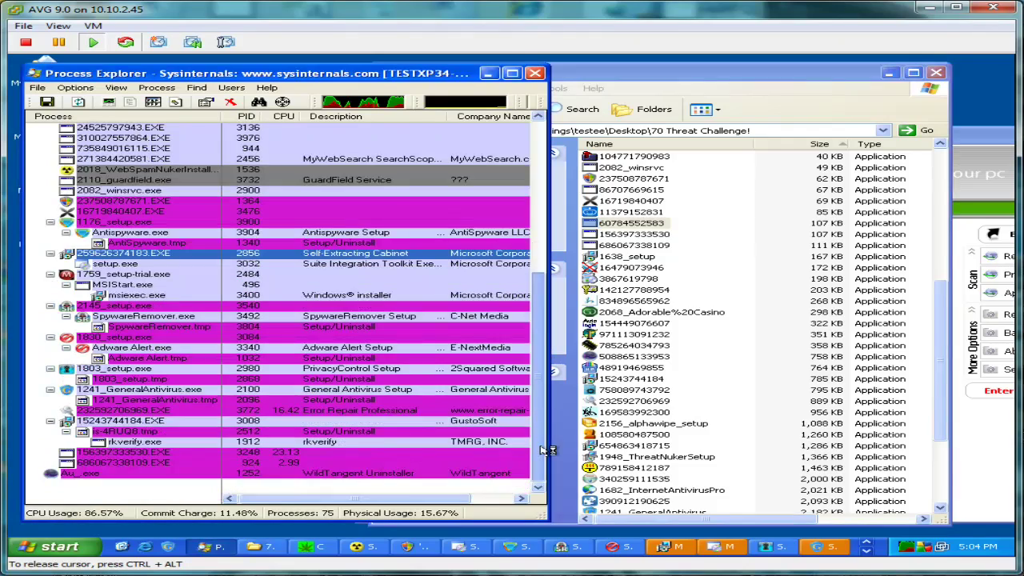
Step: Move the cvasds0.dll threat reported by the Resident Shield alert to the vault
{"action": "left_click", "coordinate": [754, 251]}
{"action": "scroll", "coordinate": [754, 252], "scroll_direction": "up", "scroll_amount": 1}
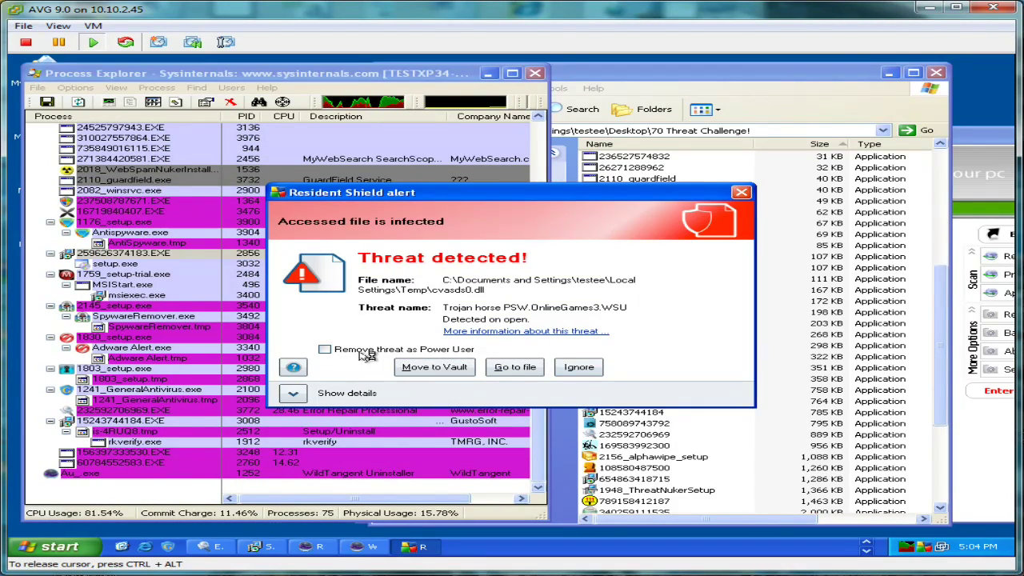
{"action": "left_click_drag", "start_coordinate": [509, 201], "coordinate": [470, 201]}
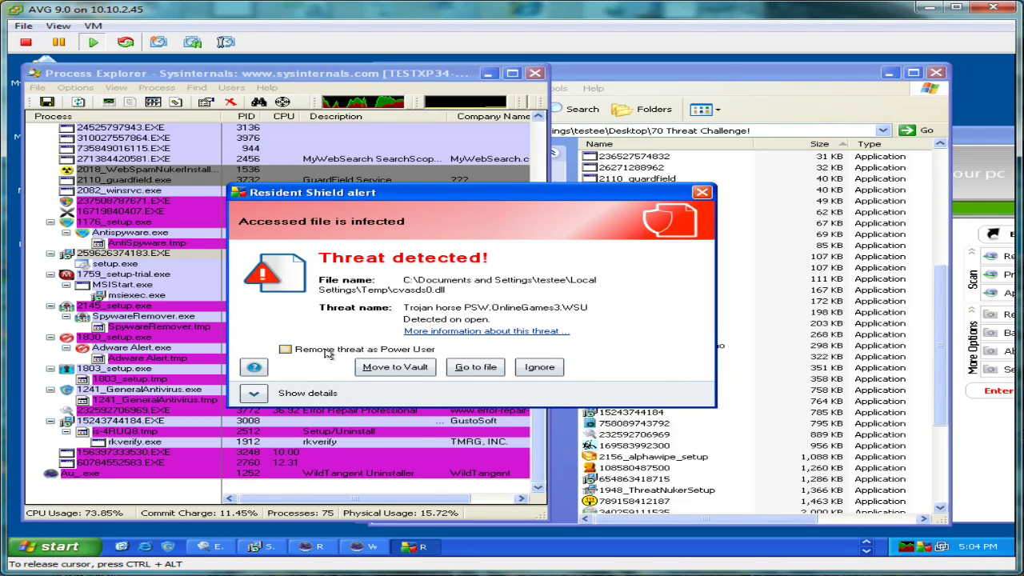
{"action": "left_click", "coordinate": [399, 364]}
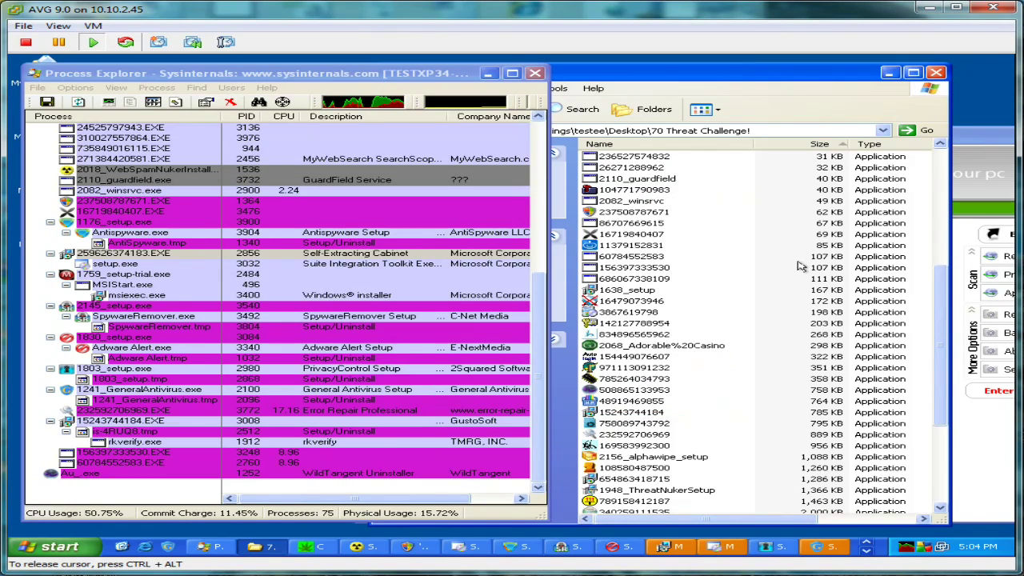
{"action": "double_click", "coordinate": [660, 279]}
{"action": "double_click", "coordinate": [656, 267]}
{"action": "double_click", "coordinate": [652, 256]}
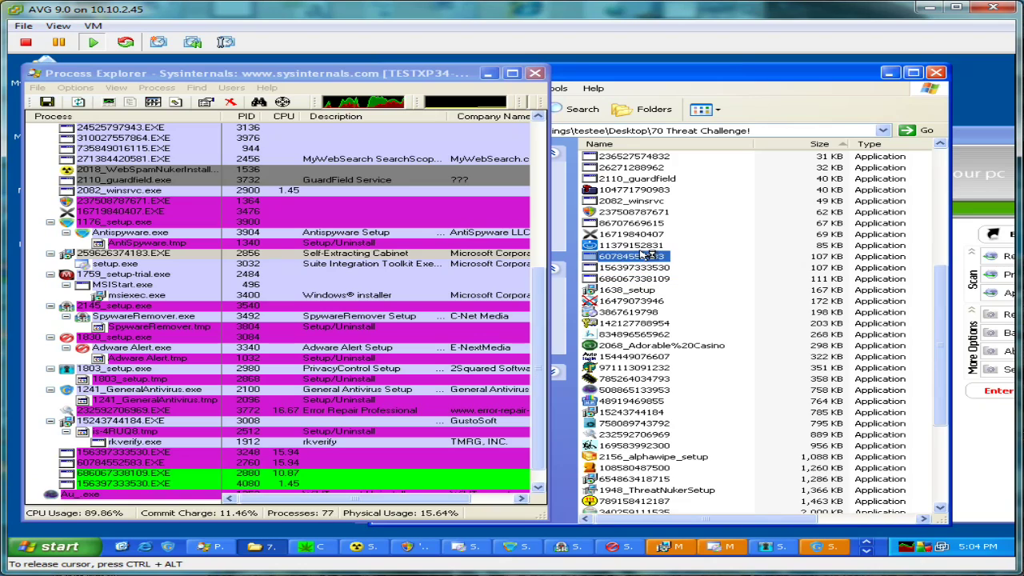
{"action": "double_click", "coordinate": [634, 245]}
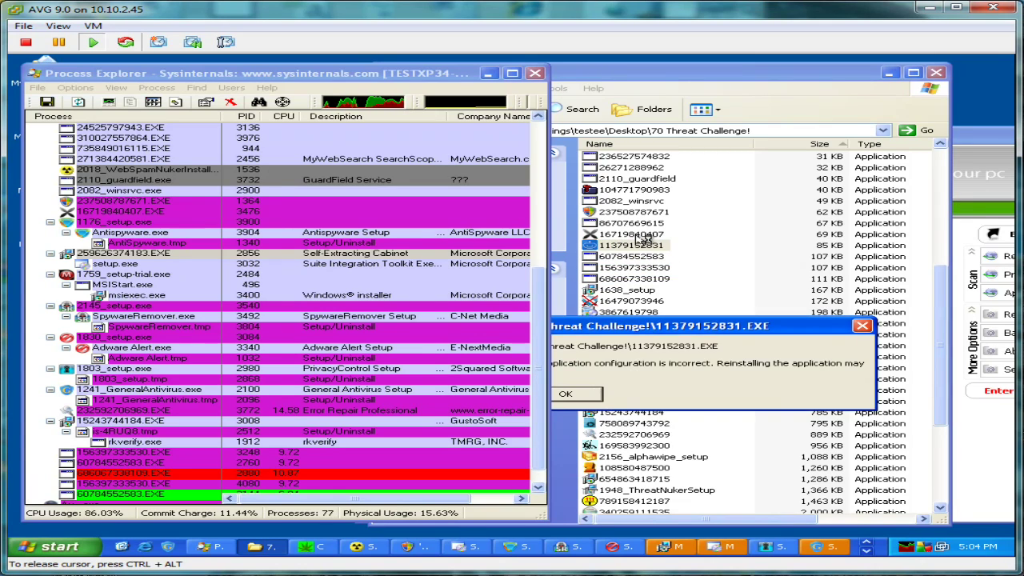
{"action": "left_click", "coordinate": [565, 393]}
{"action": "double_click", "coordinate": [658, 235]}
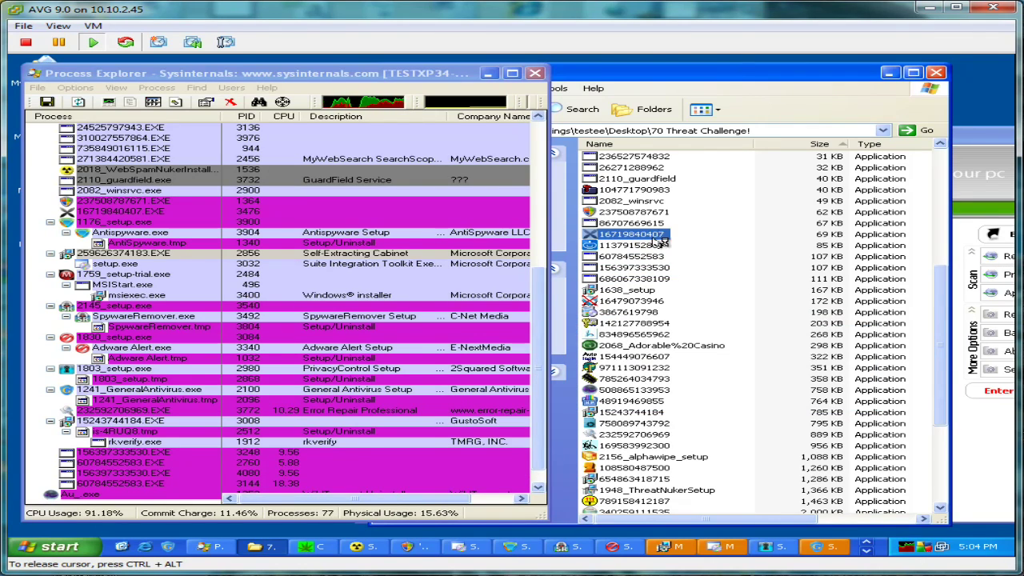
{"action": "double_click", "coordinate": [652, 223]}
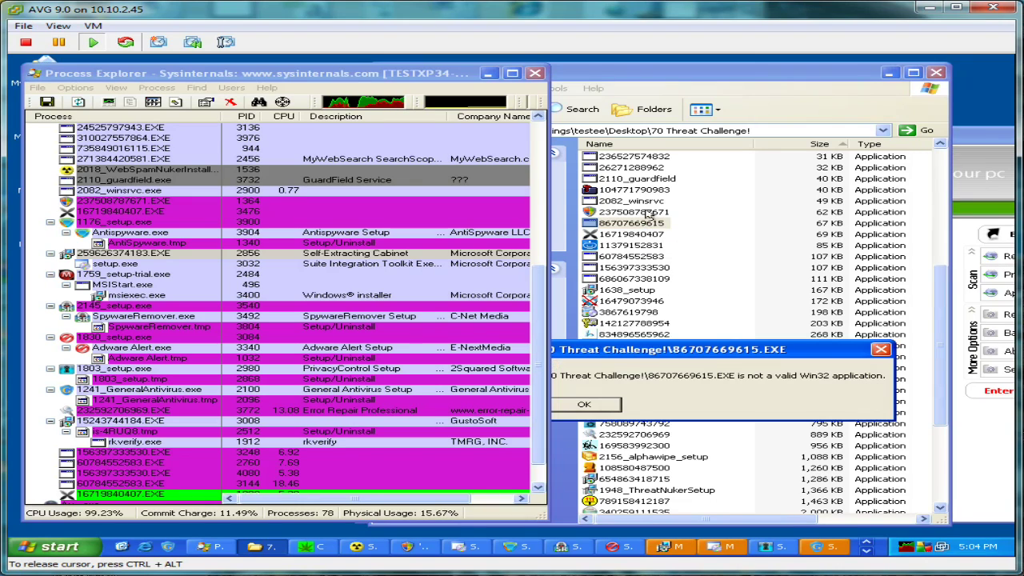
{"action": "left_click", "coordinate": [583, 404]}
{"action": "left_click", "coordinate": [642, 213]}
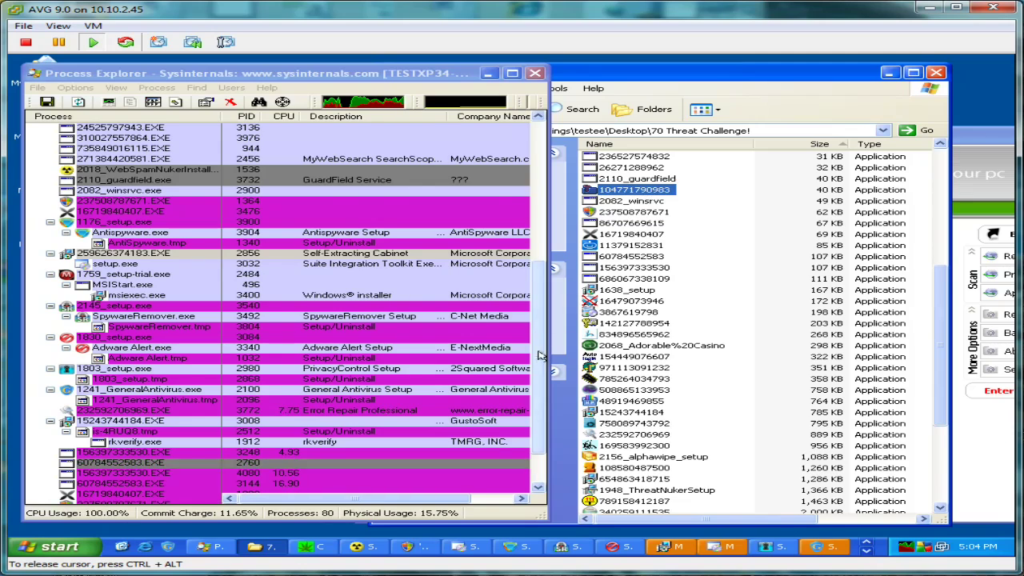
{"action": "left_click", "coordinate": [651, 180]}
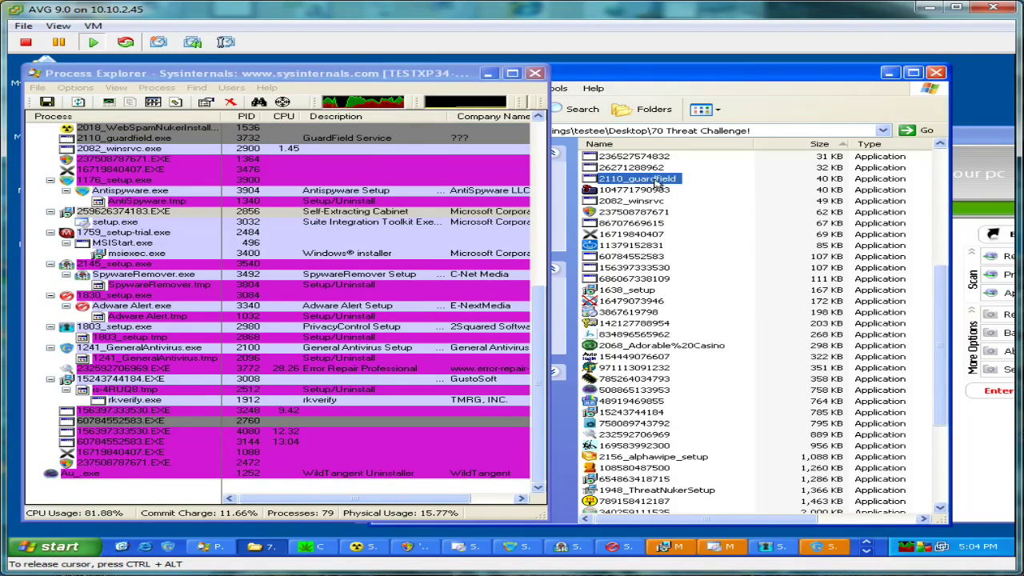
{"action": "scroll", "coordinate": [656, 177], "scroll_direction": "up", "scroll_amount": 2}
{"action": "double_click", "coordinate": [637, 234]}
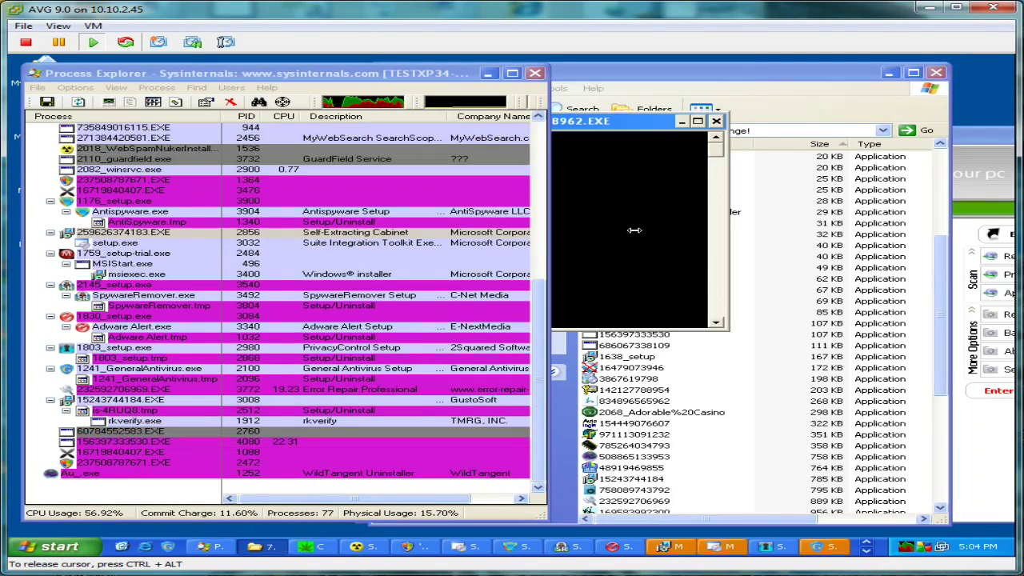
{"action": "left_click", "coordinate": [639, 223]}
{"action": "double_click", "coordinate": [644, 213]}
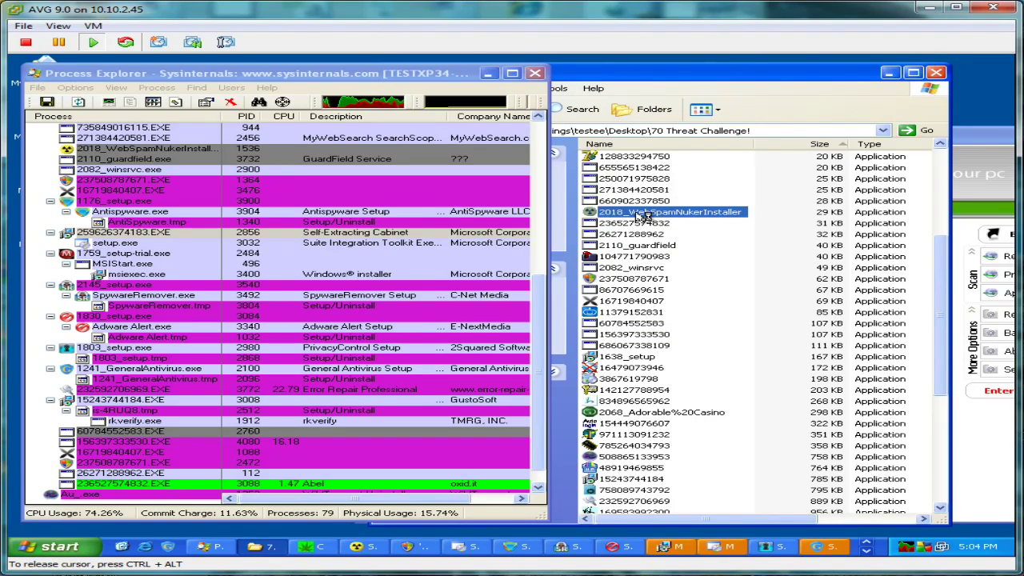
{"action": "left_click", "coordinate": [649, 188]}
{"action": "left_click", "coordinate": [648, 180]}
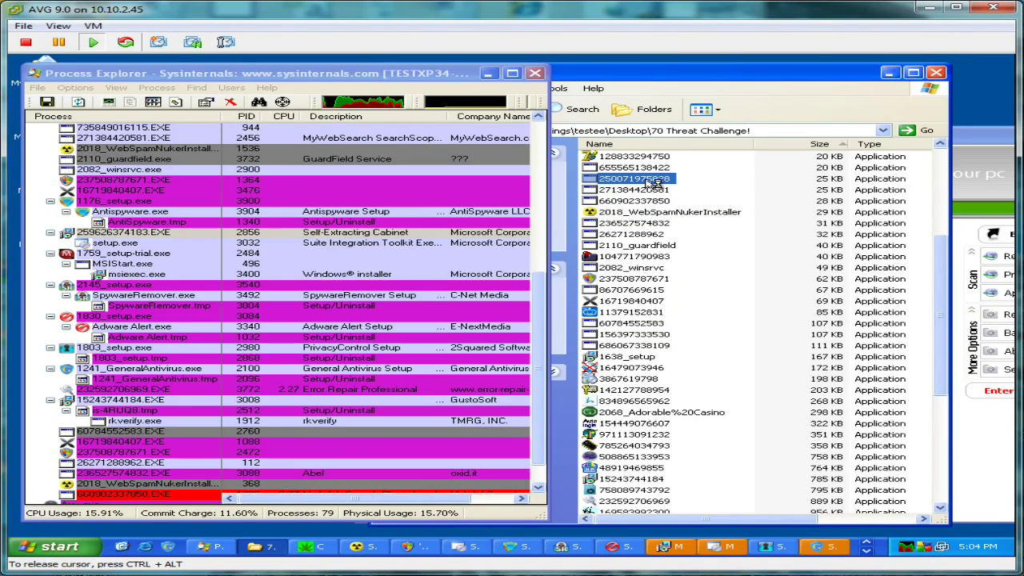
{"action": "double_click", "coordinate": [646, 168]}
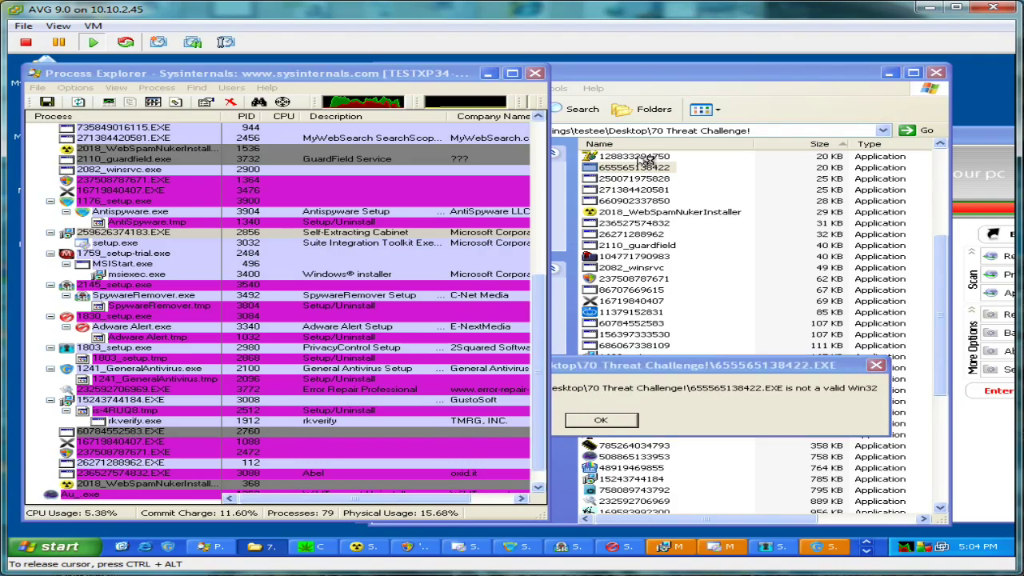
{"action": "left_click", "coordinate": [605, 422]}
{"action": "scroll", "coordinate": [637, 232], "scroll_direction": "up", "scroll_amount": 3}
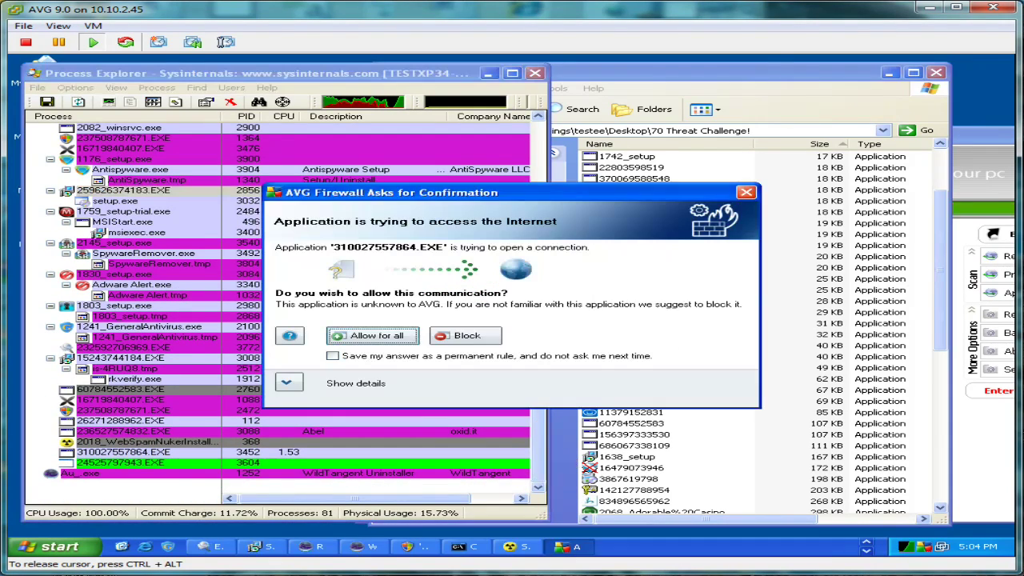
Step: Block the connection attempts of 310027557864.EXE, 862115366115.EXE and 370069588548.EXE in the AVG Firewall prompts, and dismiss the service error
{"action": "left_click", "coordinate": [472, 336]}
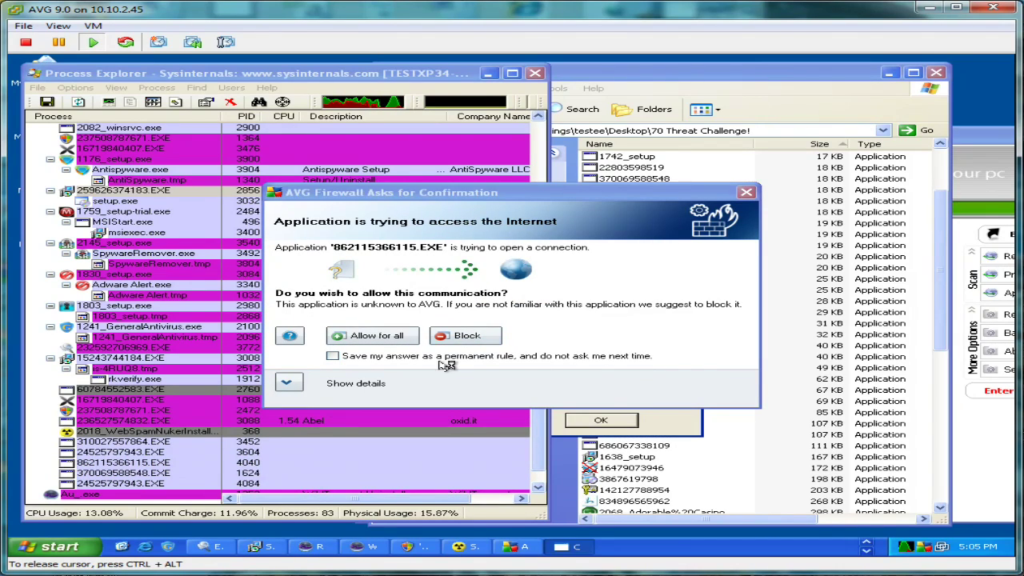
{"action": "left_click", "coordinate": [467, 336]}
{"action": "left_click", "coordinate": [464, 337]}
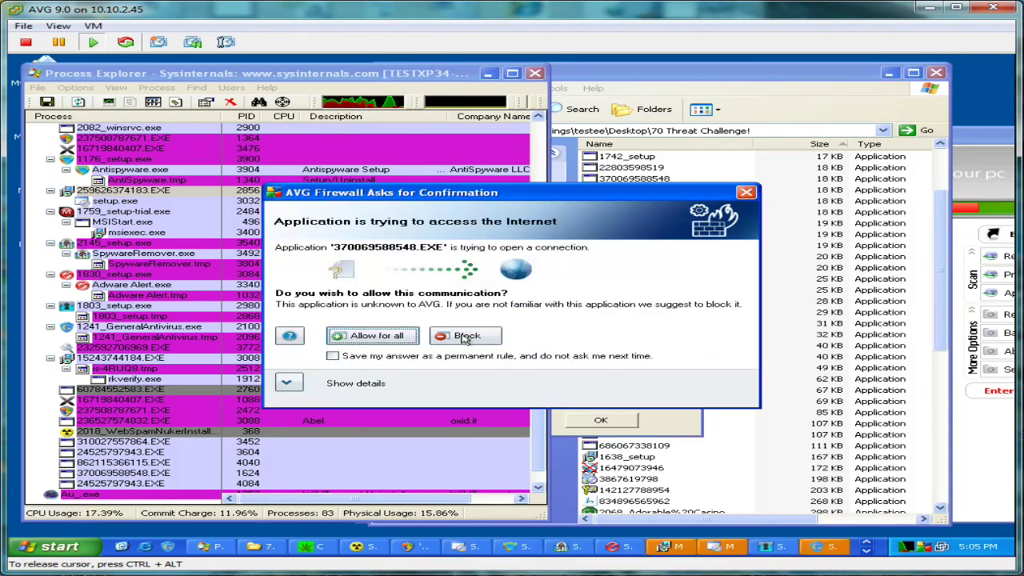
{"action": "left_click", "coordinate": [463, 336]}
{"action": "left_click", "coordinate": [464, 336]}
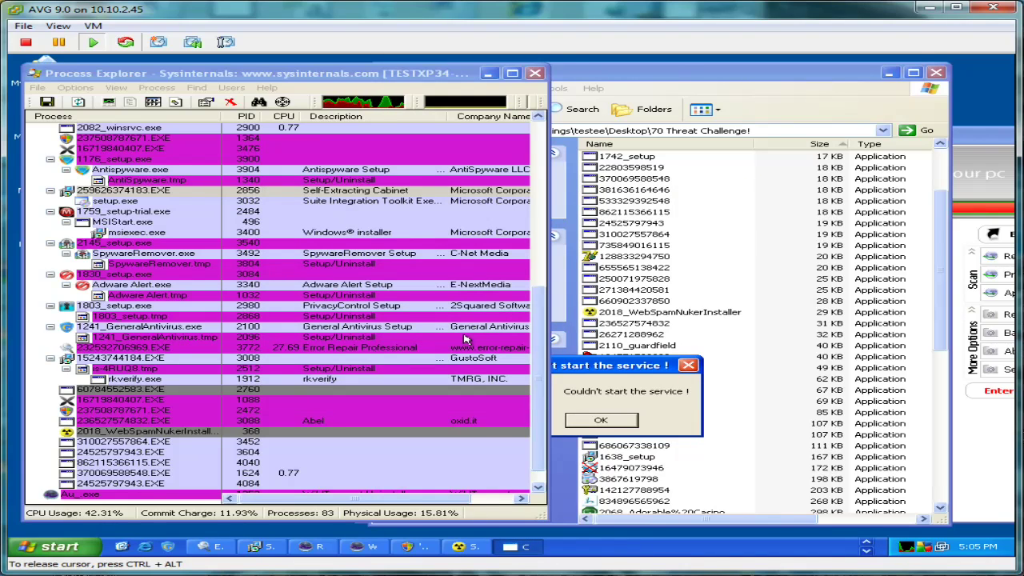
{"action": "left_click", "coordinate": [600, 420]}
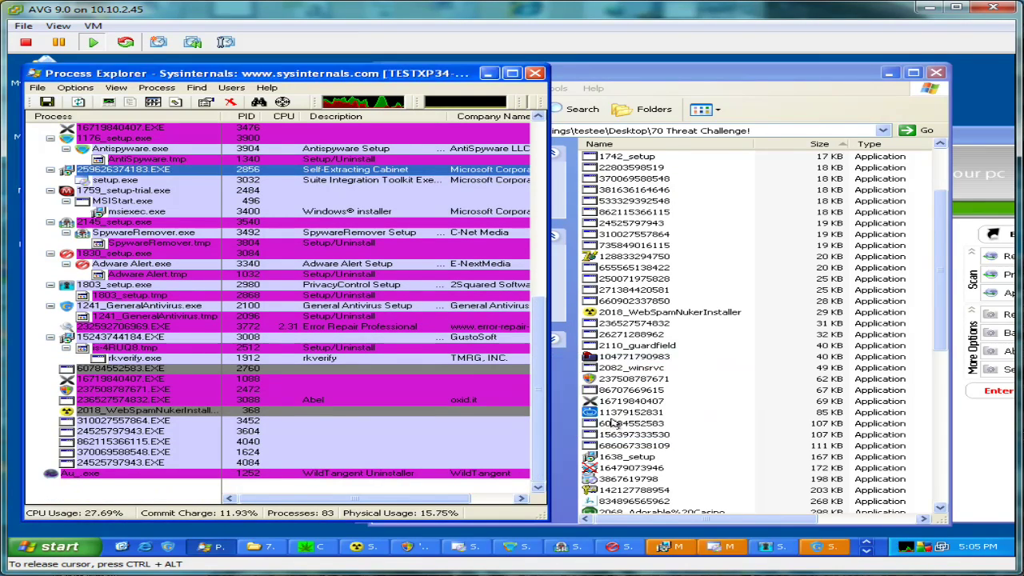
{"action": "double_click", "coordinate": [651, 267]}
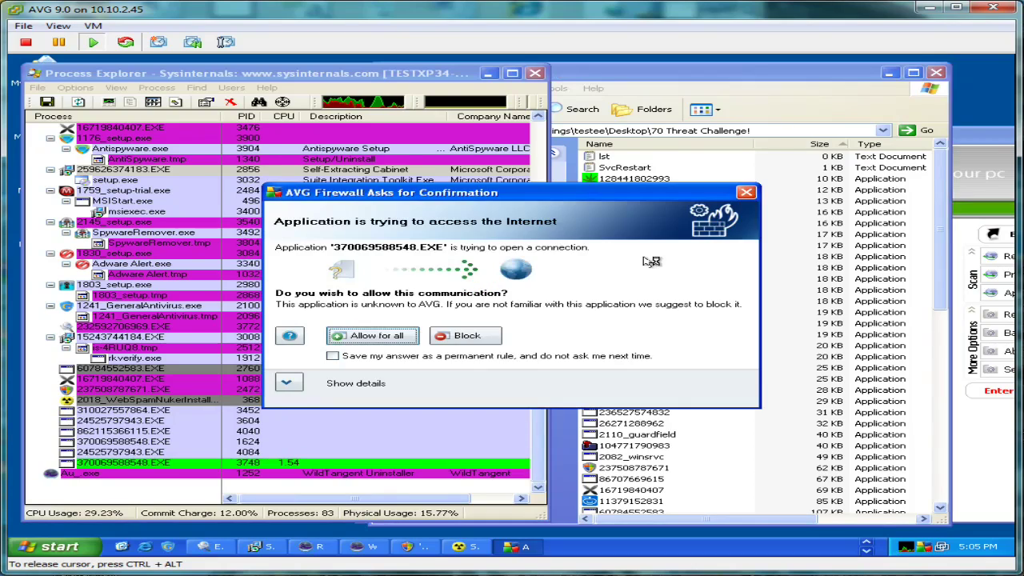
{"action": "left_click", "coordinate": [468, 336]}
{"action": "left_click", "coordinate": [637, 256]}
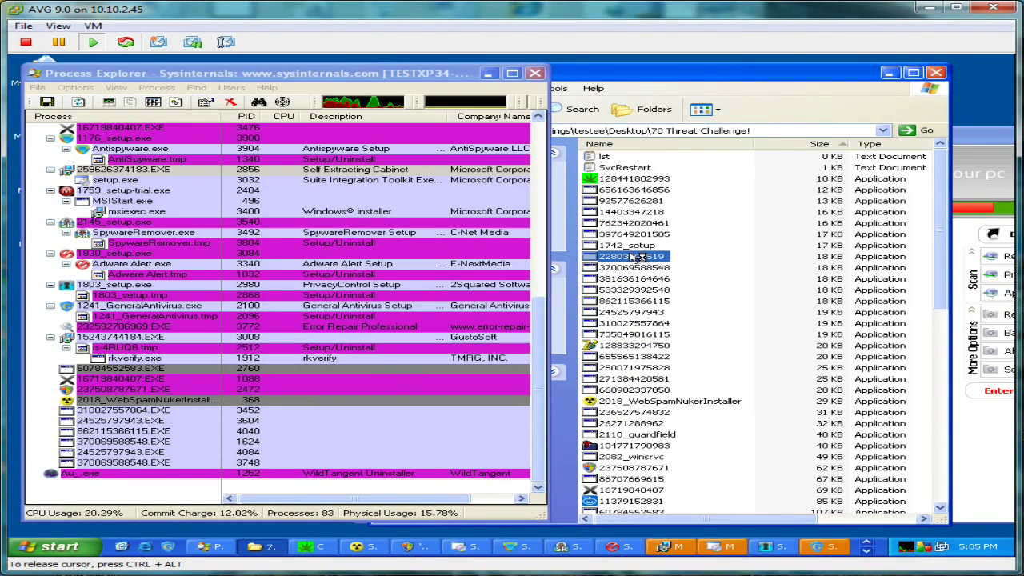
{"action": "double_click", "coordinate": [633, 245]}
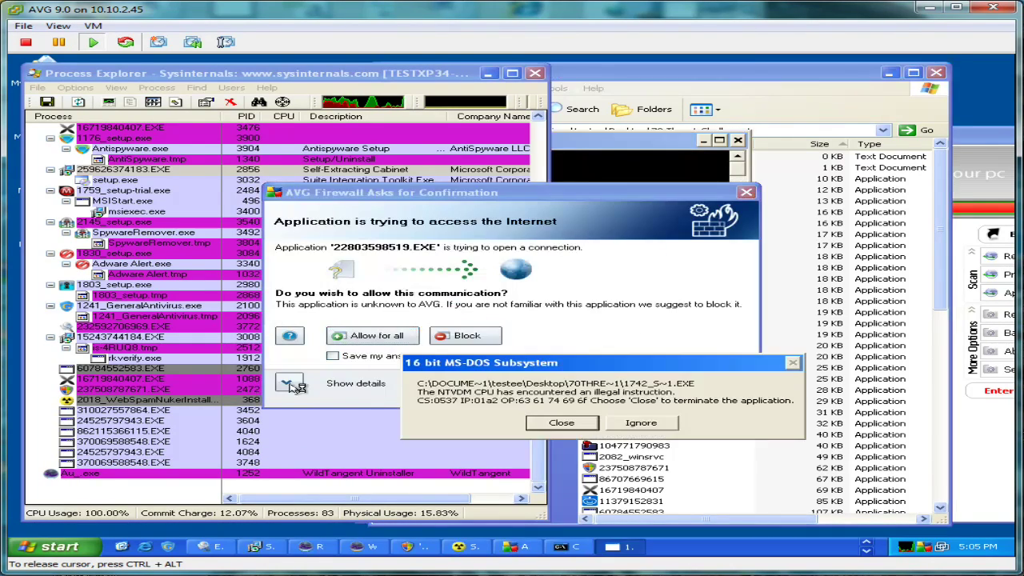
{"action": "left_click", "coordinate": [561, 422]}
{"action": "left_click", "coordinate": [464, 336]}
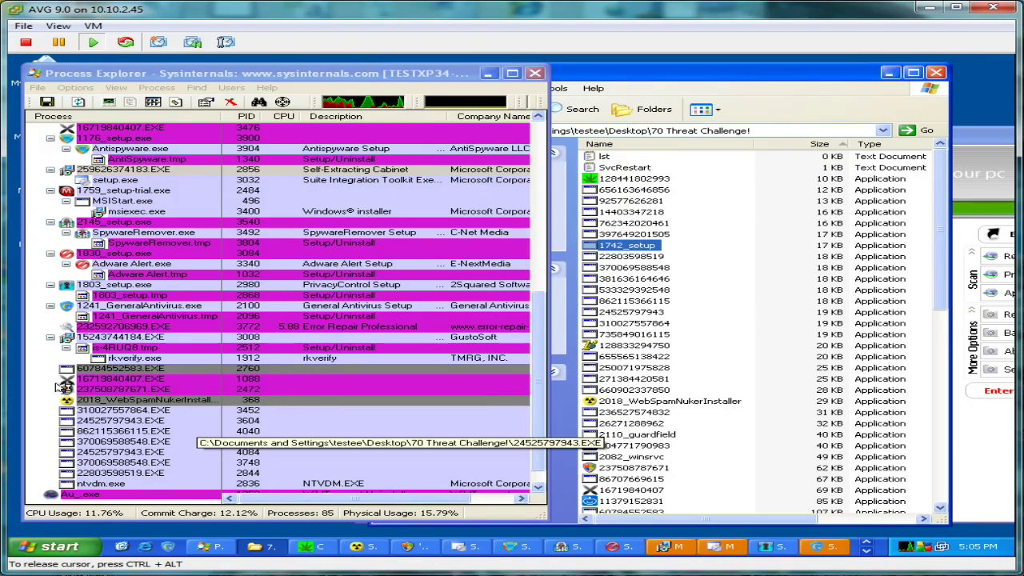
{"action": "double_click", "coordinate": [634, 223]}
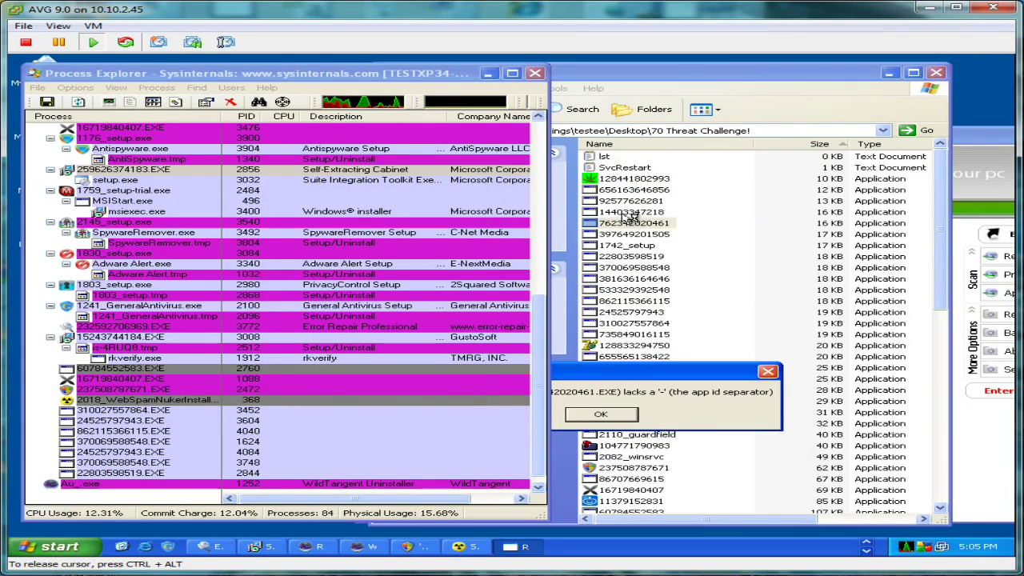
{"action": "double_click", "coordinate": [636, 212]}
{"action": "double_click", "coordinate": [632, 201]}
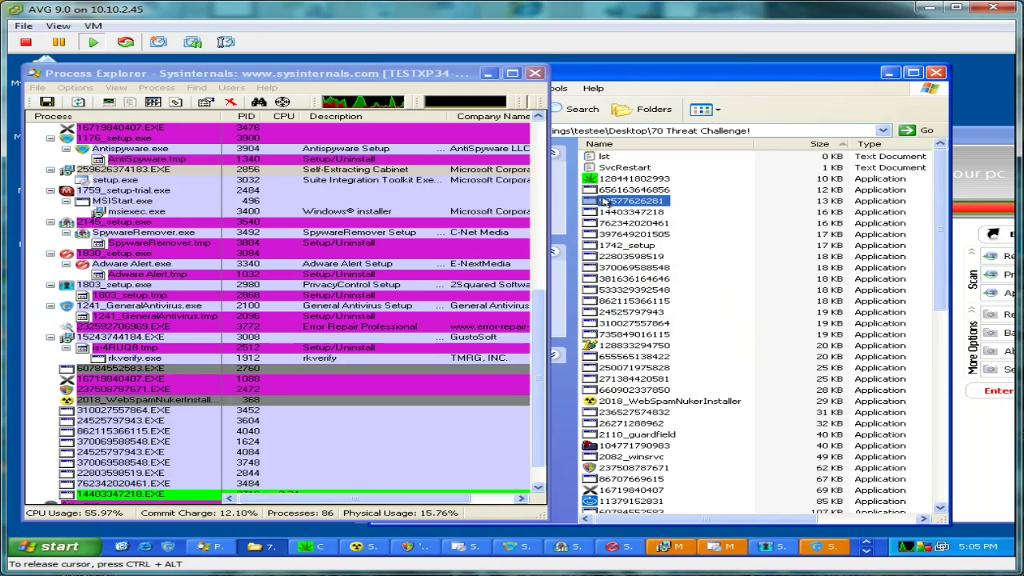
{"action": "key", "text": "Return"}
{"action": "key", "text": "Up"}
{"action": "key", "text": "Return"}
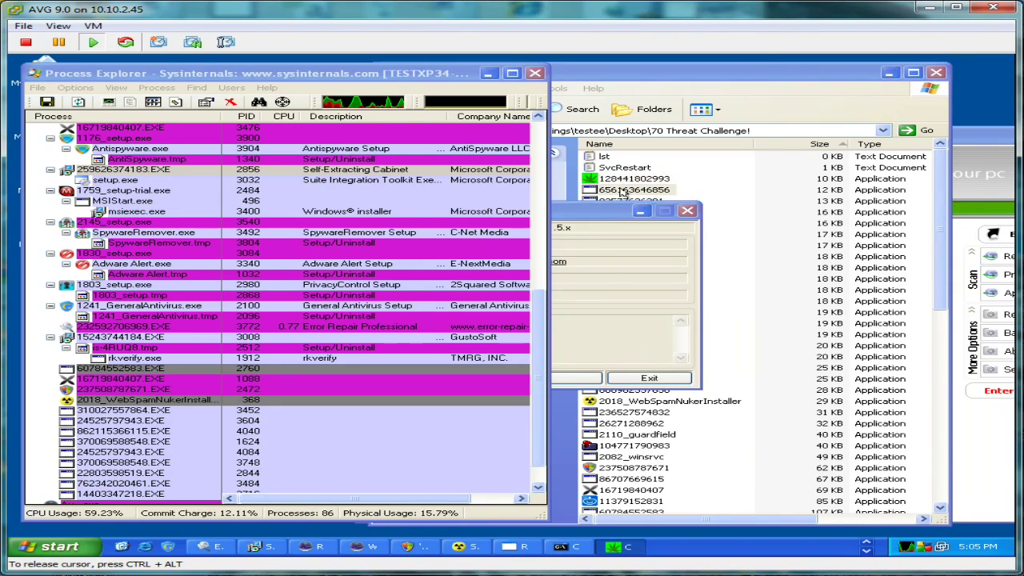
{"action": "key", "text": "Return"}
{"action": "key", "text": "Up"}
{"action": "key", "text": "Return"}
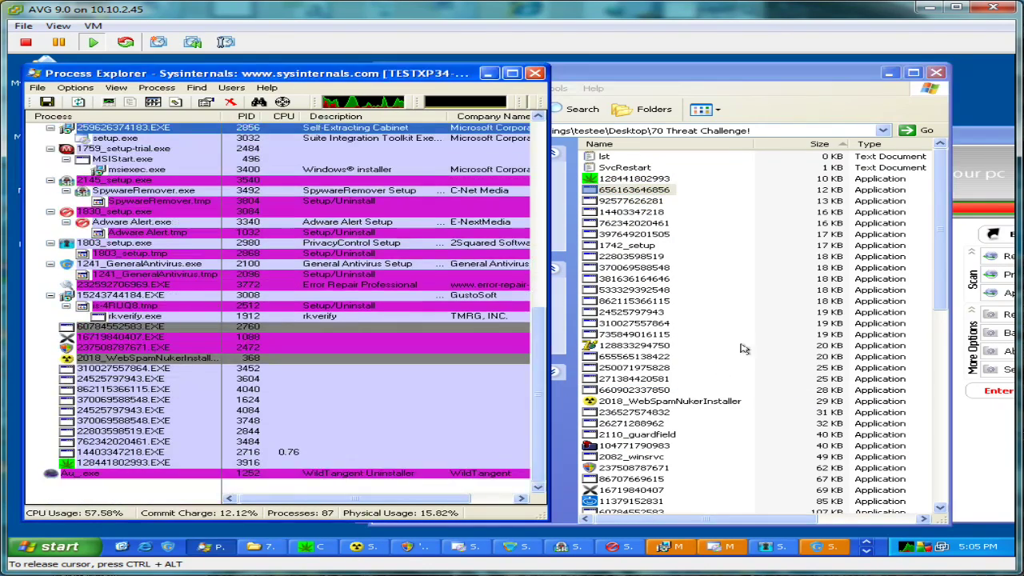
Step: Select all files in the 70 Threat Challenge! folder, show the status bar, and move the window clear of Process Explorer to read the object count
{"action": "key", "text": "ctrl+a"}
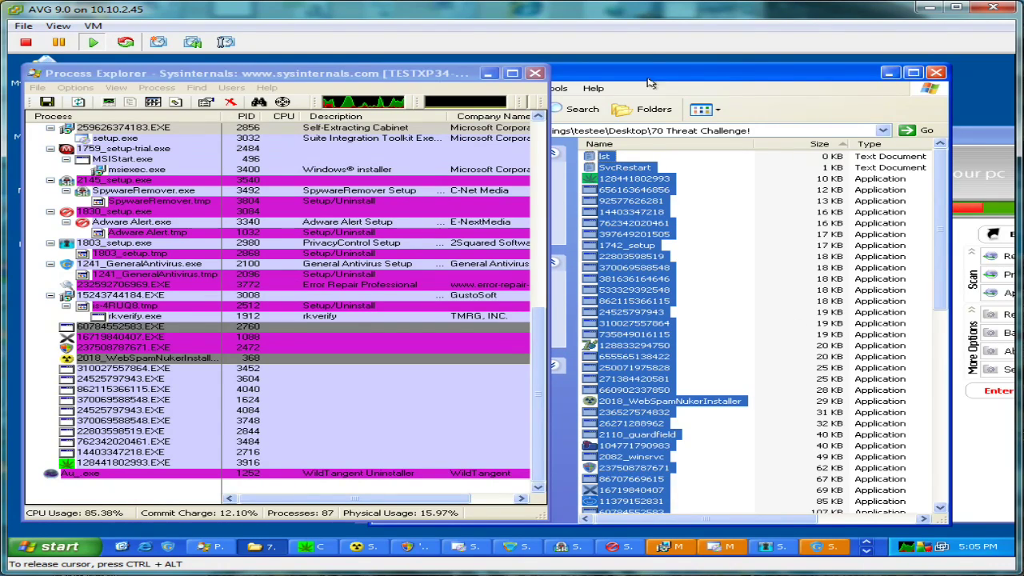
{"action": "left_click", "coordinate": [649, 83]}
{"action": "left_click", "coordinate": [603, 83]}
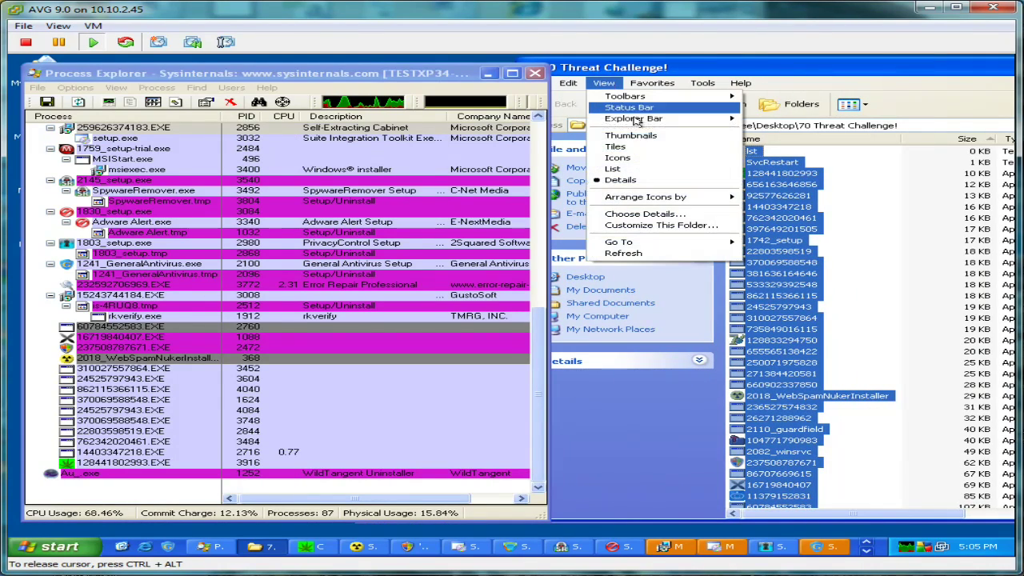
{"action": "left_click", "coordinate": [632, 108]}
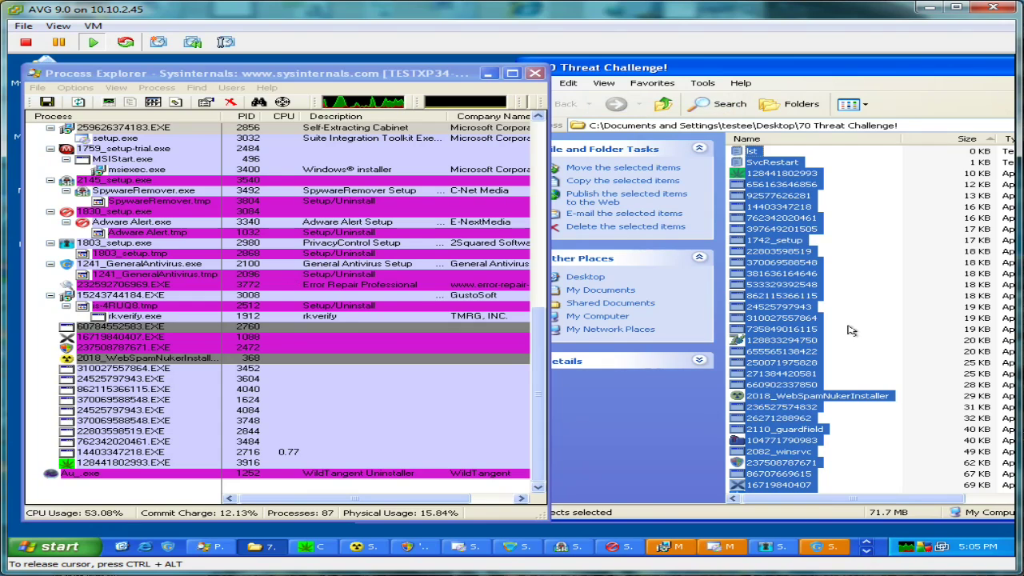
{"action": "left_click_drag", "start_coordinate": [722, 72], "coordinate": [835, 75]}
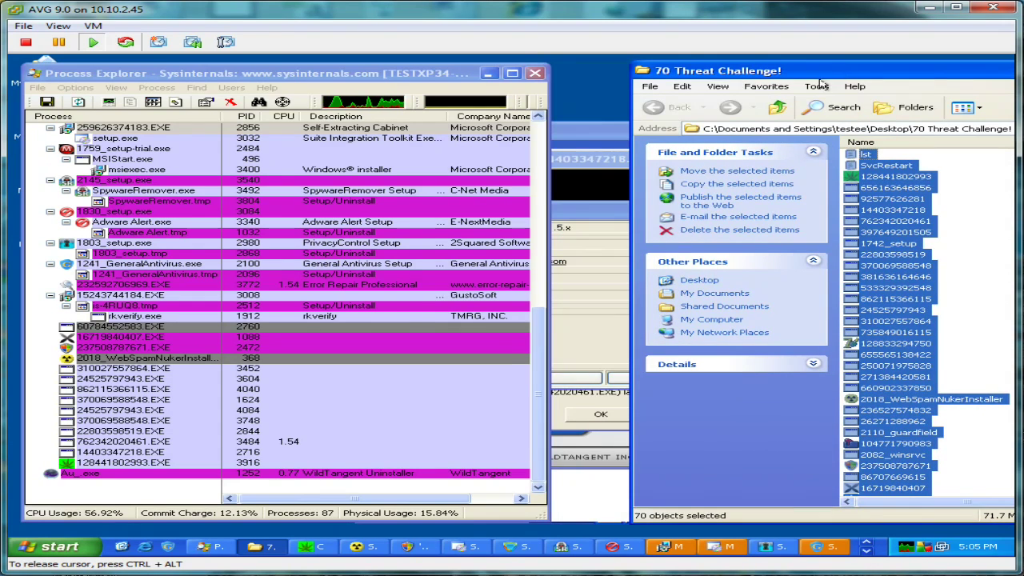